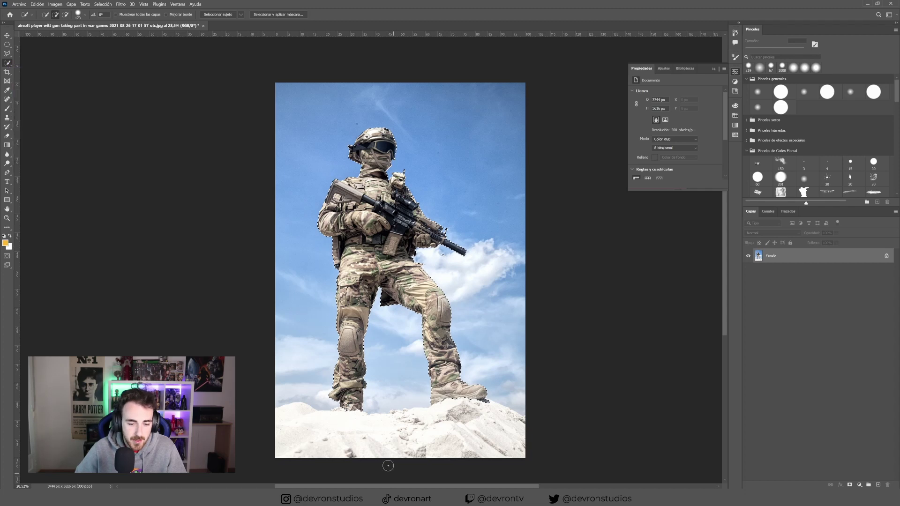
Step: Add the white rocky ground beneath the soldier to the selection
left_click(426, 430)
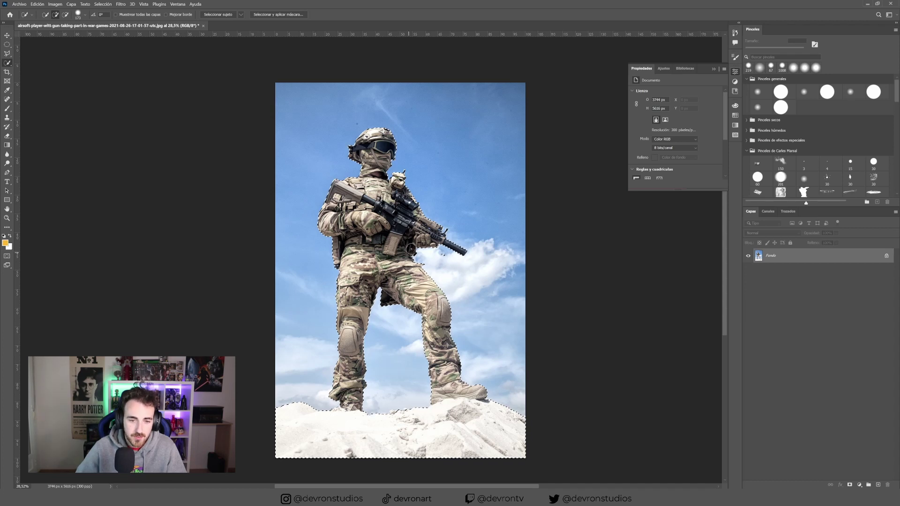
key("alt")
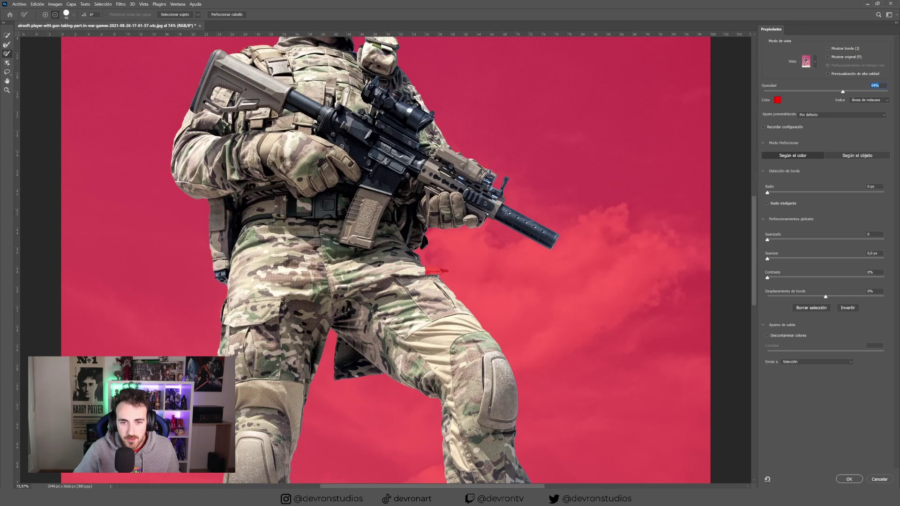
Step: Refine the selection with the edge brush over the sky gaps in the rifle's handguard, optics and front grip
left_click(7, 90)
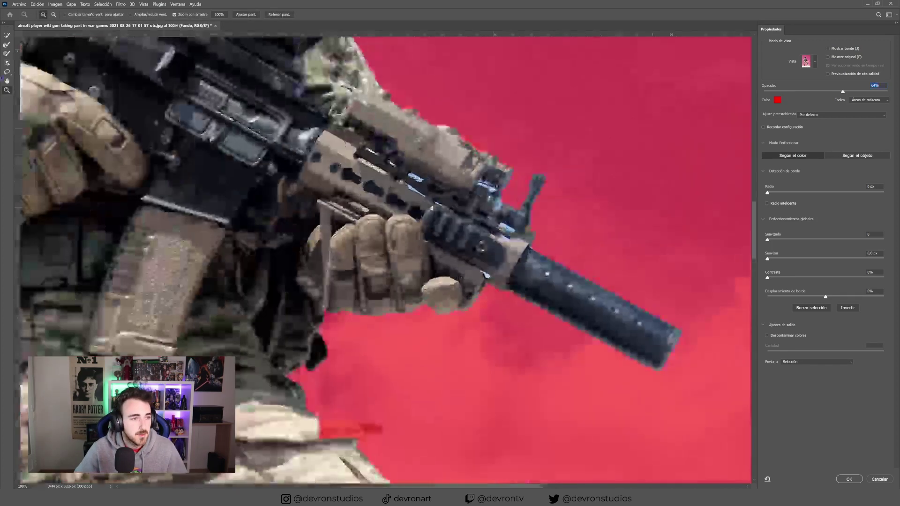
left_click(8, 47)
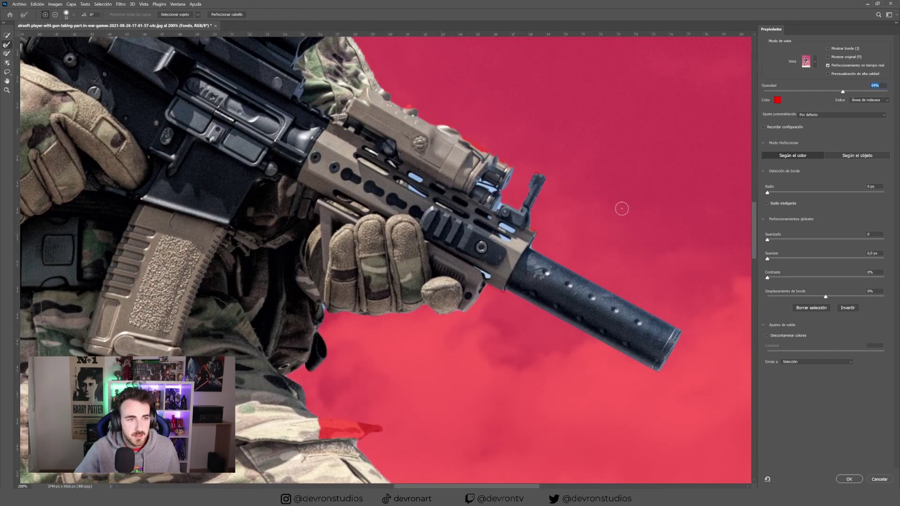
left_click_drag(491, 188, 481, 184)
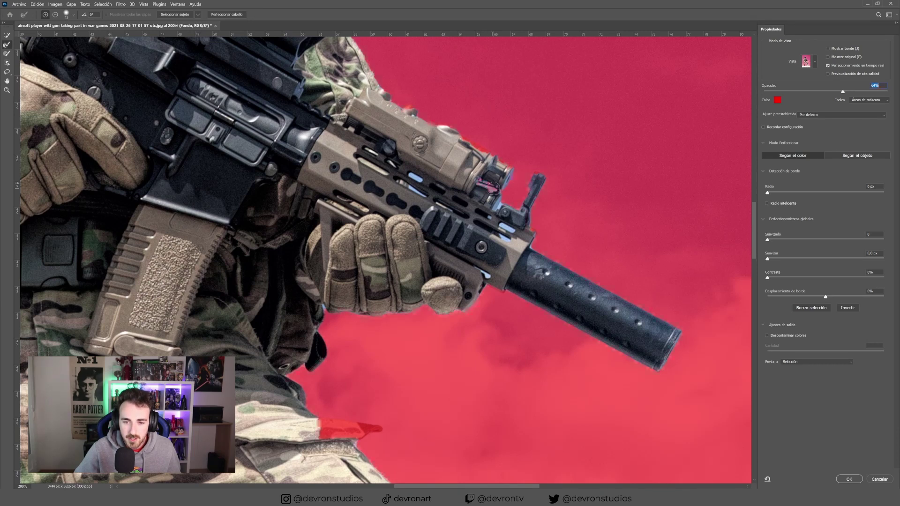
left_click_drag(511, 229, 501, 226)
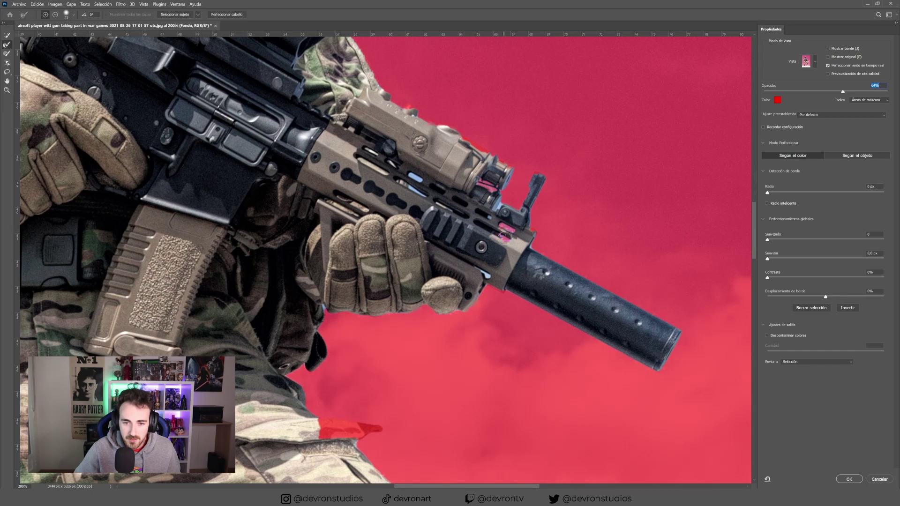
left_click_drag(486, 275, 478, 270)
left_click_drag(406, 176, 418, 191)
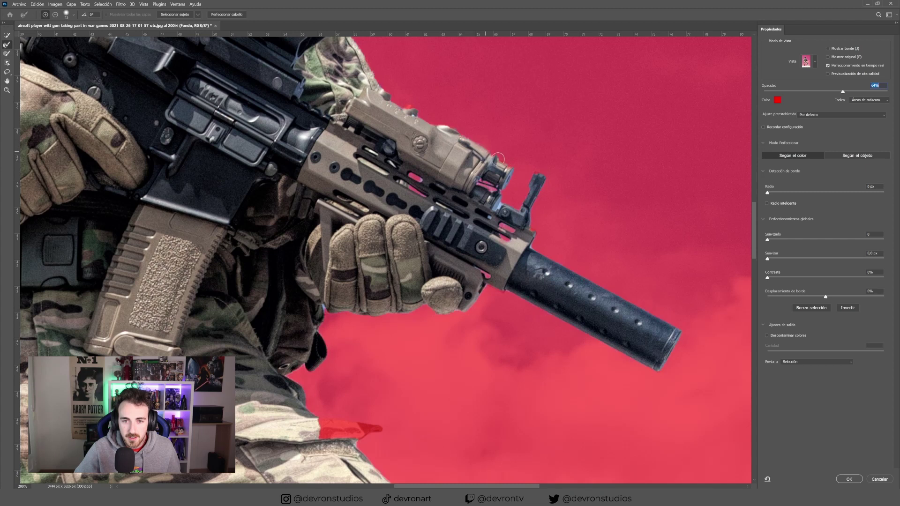
Step: Brush the missing pocket flap on the soldier's thigh back into the selection and accept the refined result
mouse_move(378, 427)
left_mouse_down()
mouse_move(497, 219)
mouse_move(475, 225)
left_mouse_up()
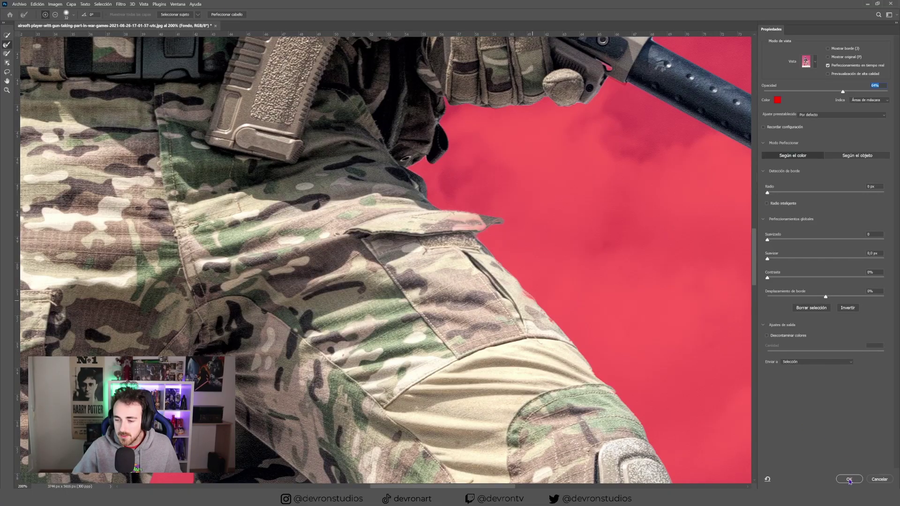
left_click(848, 479)
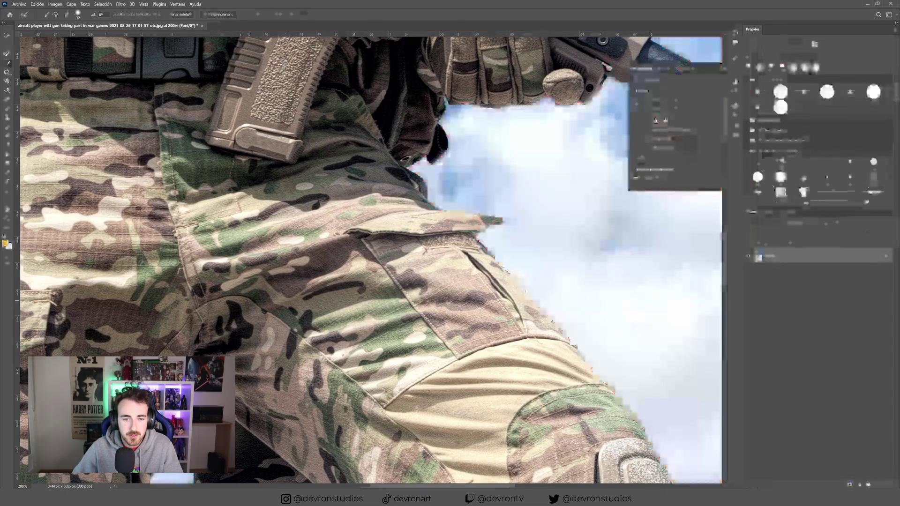
scroll(496, 212, "down", 8)
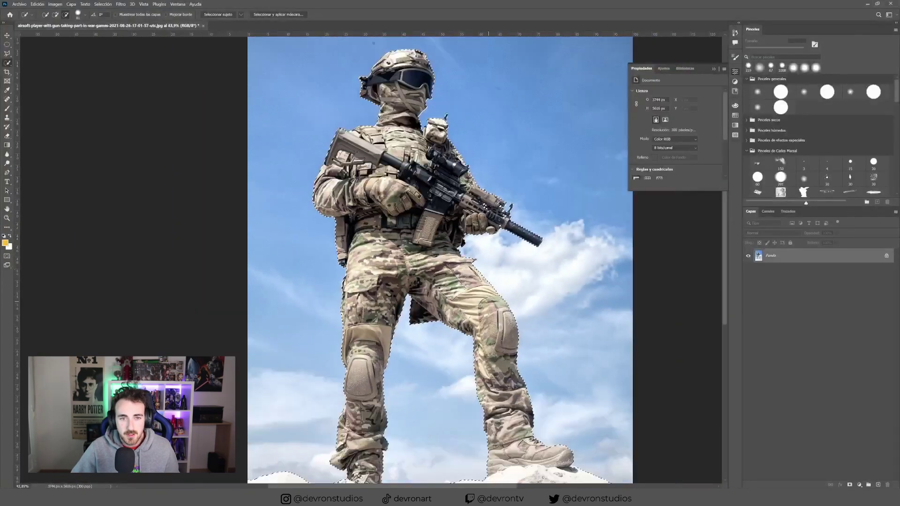
Step: Try masking the background layer with the selection, and undo the mask
left_click(849, 485)
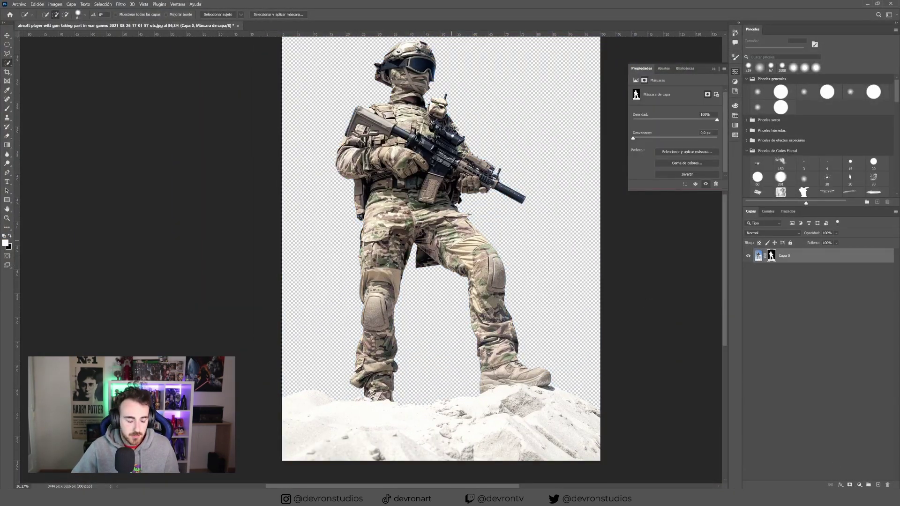
key("ctrl+z")
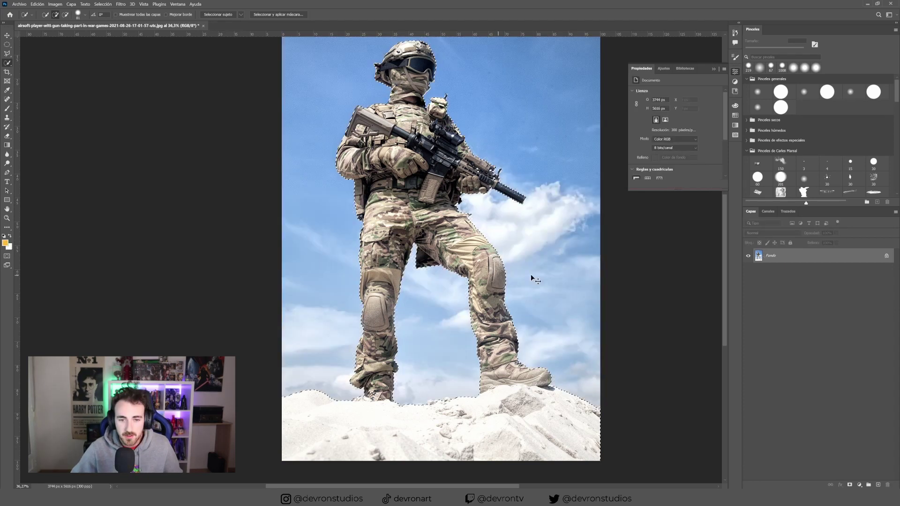
Step: Copy the selected soldier and ground to a new layer and check the cutout by isolating it
key("ctrl+j")
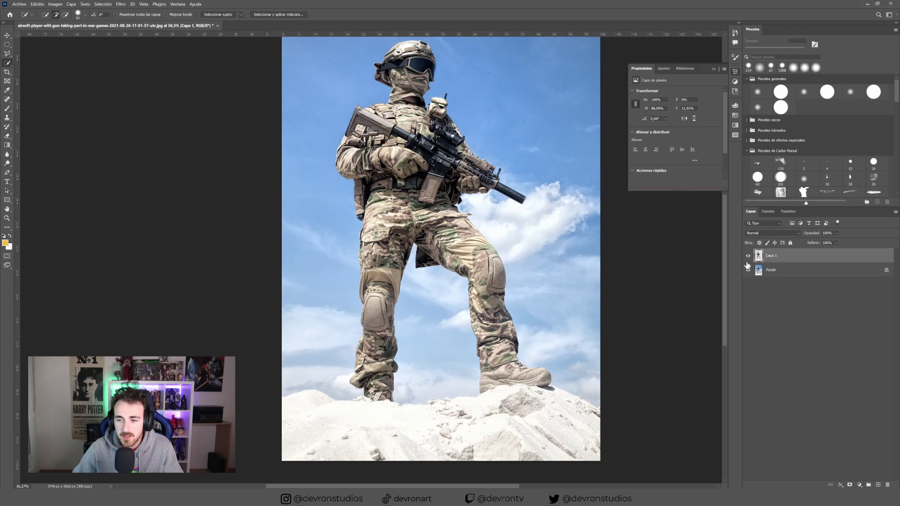
left_click(748, 255, "alt")
left_click(749, 255, "alt")
scroll(431, 250, "down", 2)
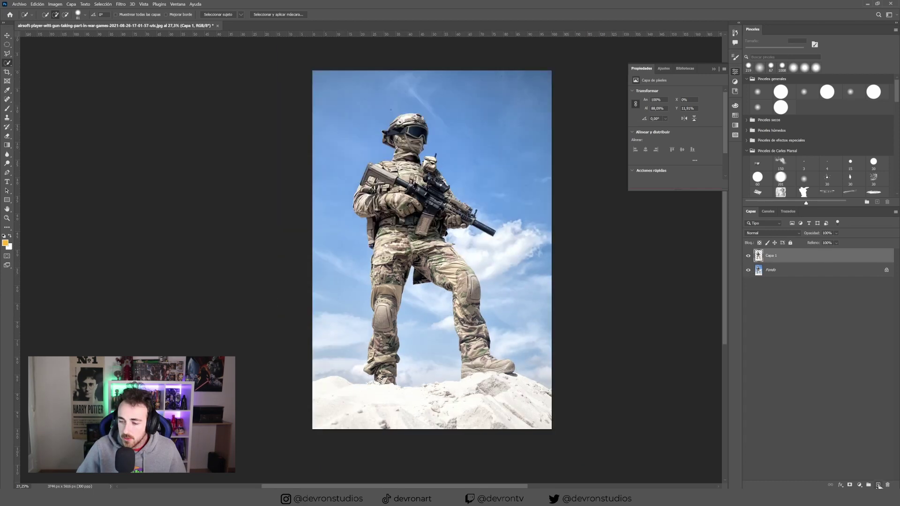
Step: Add an empty layer above the cutout and change the gradient's cyan stop at 13% to magenta, fading to transparent
left_click(878, 484)
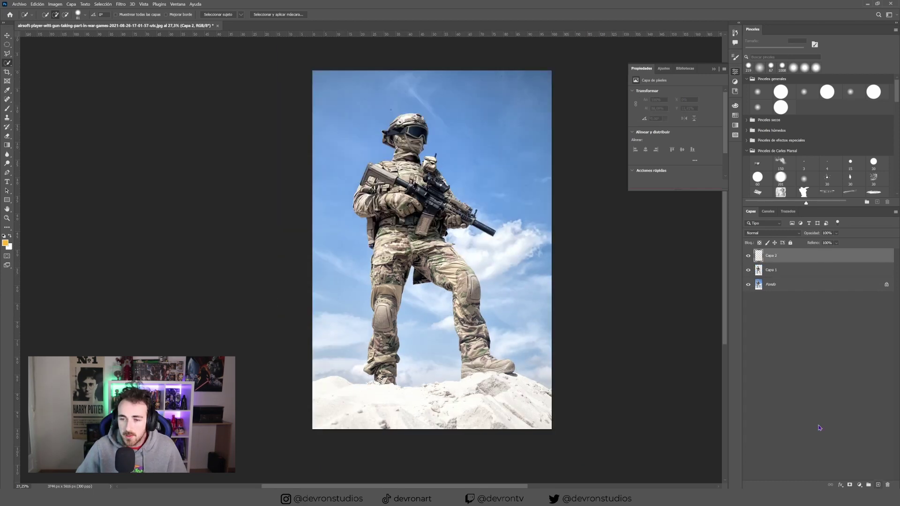
left_click(8, 147)
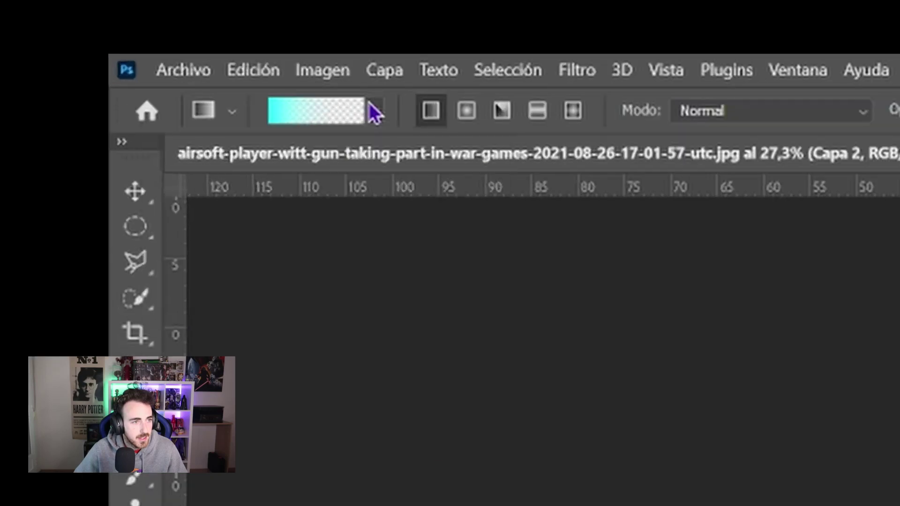
left_click(68, 15)
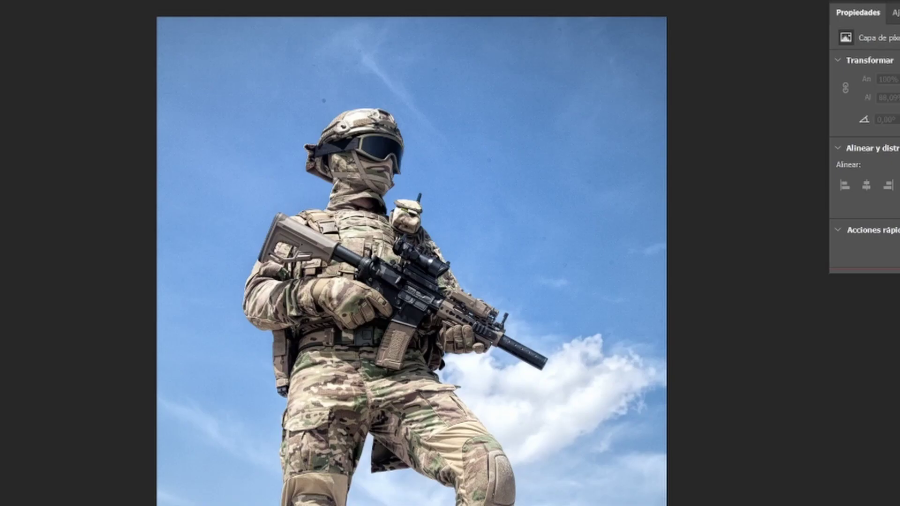
left_click(221, 88)
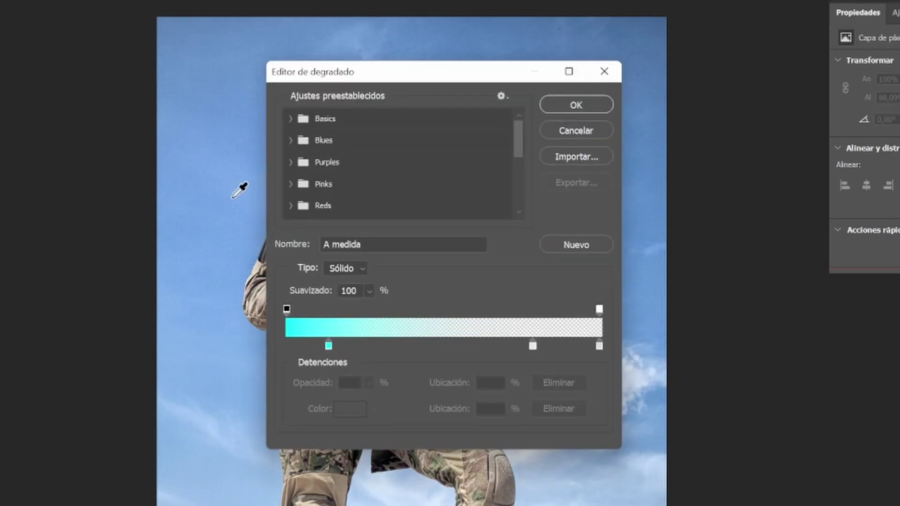
left_click(328, 346)
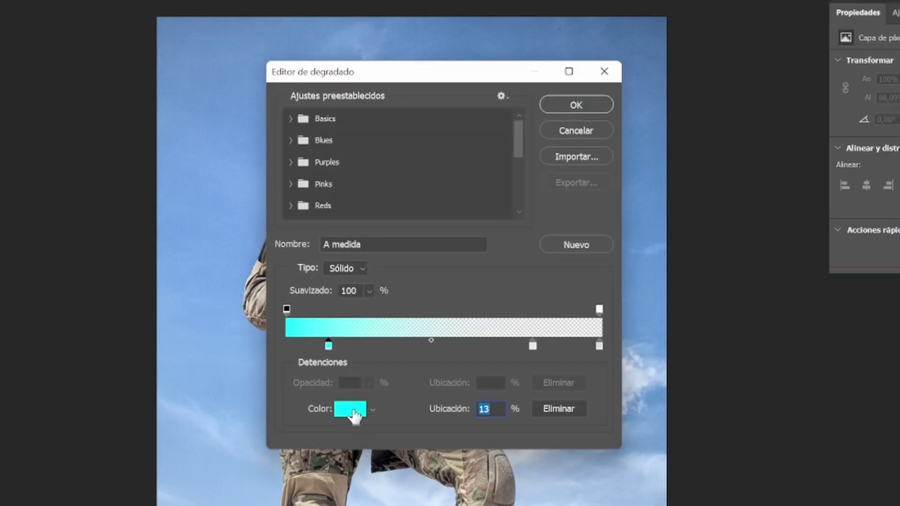
left_click(352, 411)
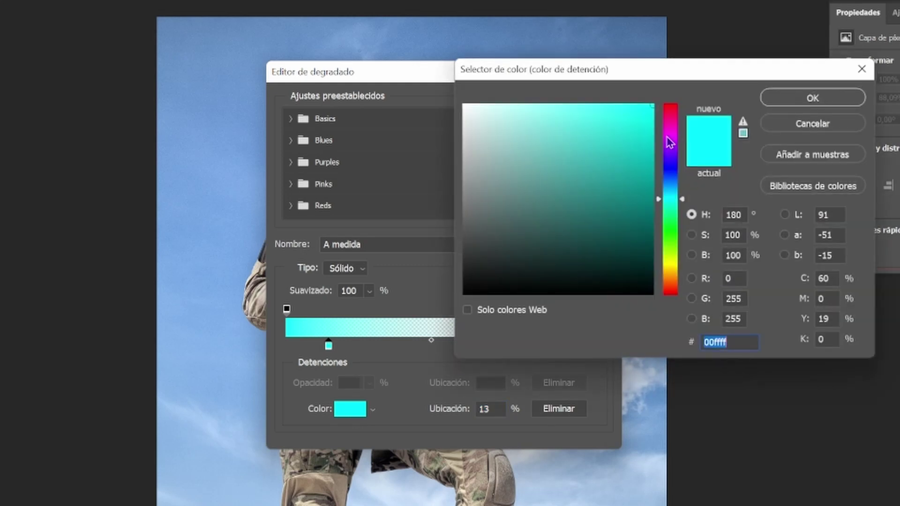
left_click(670, 135)
left_click(797, 99)
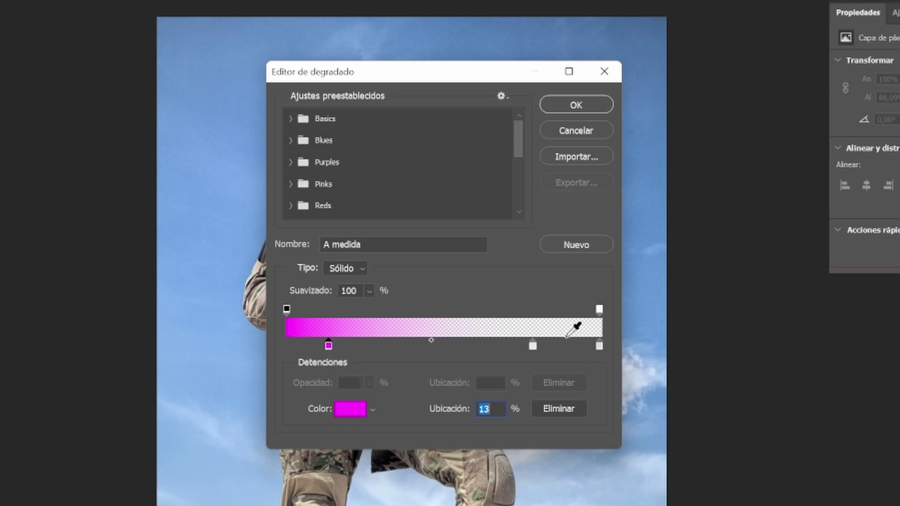
left_click(600, 310)
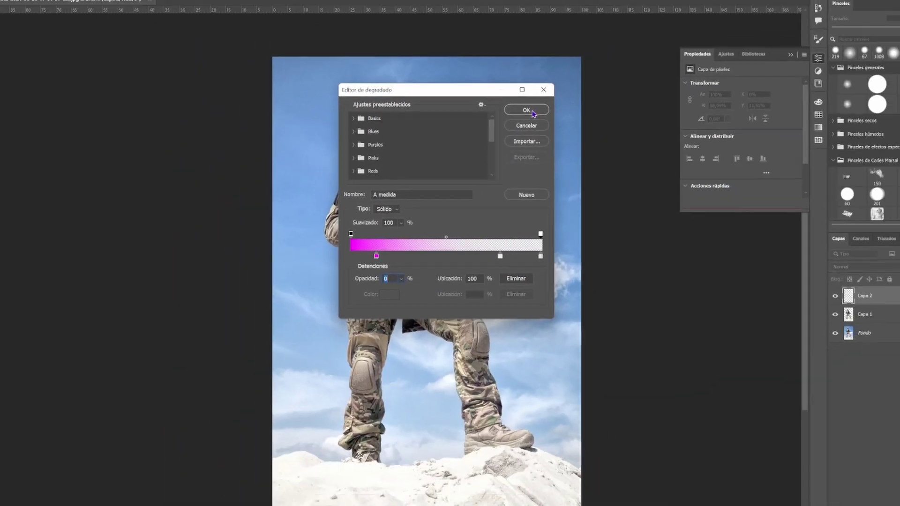
left_click(560, 109)
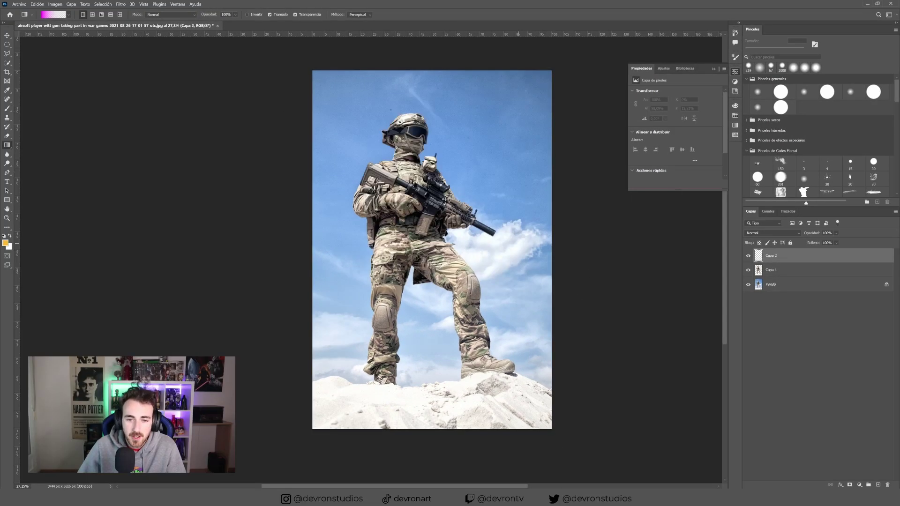
Step: Draw the magenta gradient diagonally from the image's upper-left corner across the soldier, and clip it to the cutout layer
left_click_drag(299, 84, 464, 238)
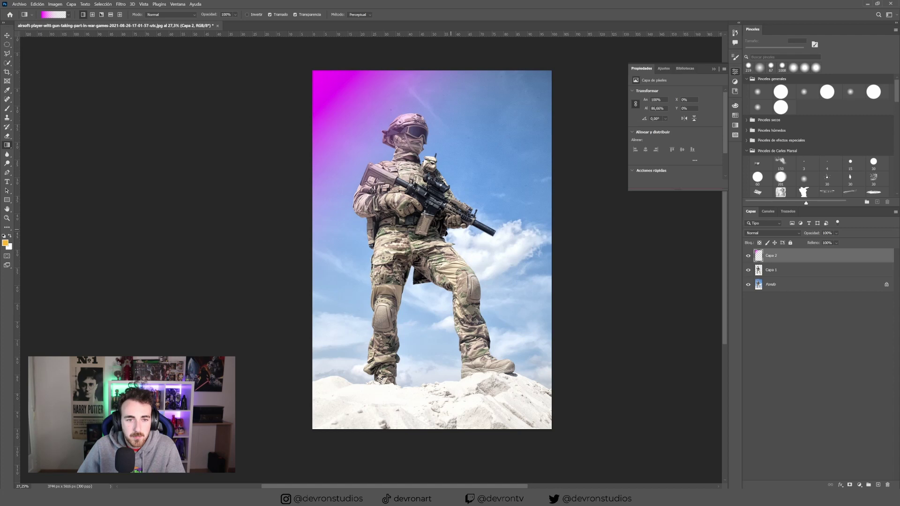
left_click_drag(296, 86, 564, 347)
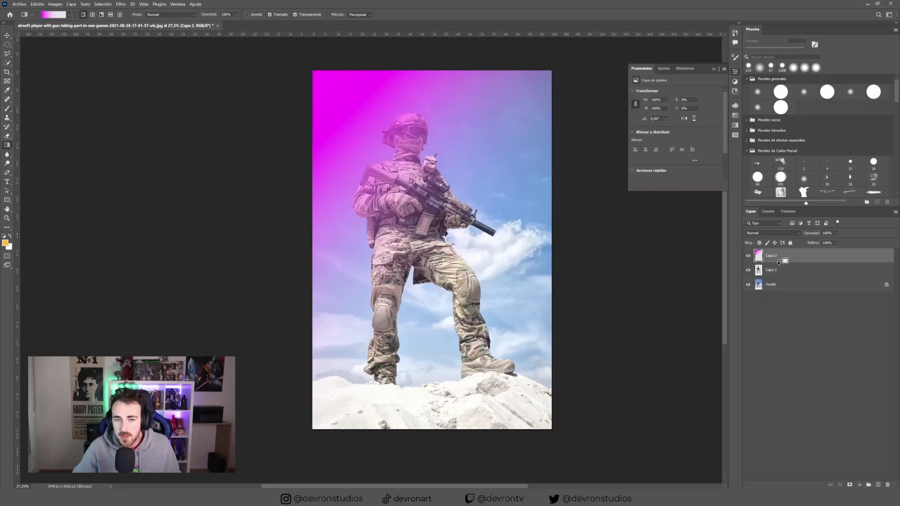
key("ctrl+alt+g")
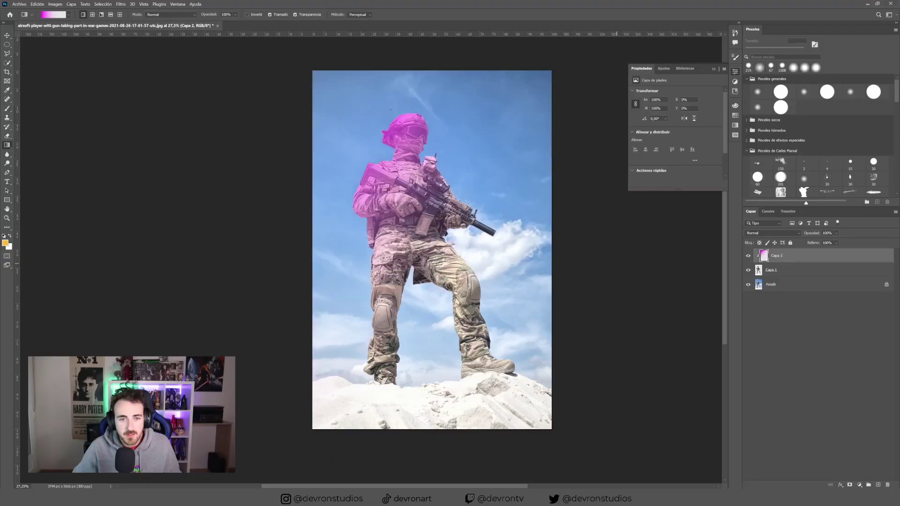
Step: Set the gradient layer's blend mode to Superponer and split its Esta capa white slider, moving one half to about midway
left_click(772, 233)
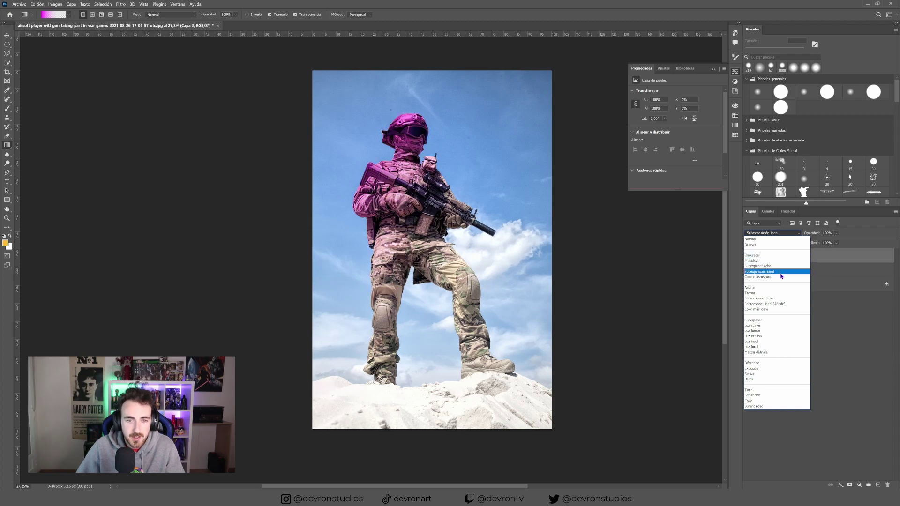
left_click(783, 320)
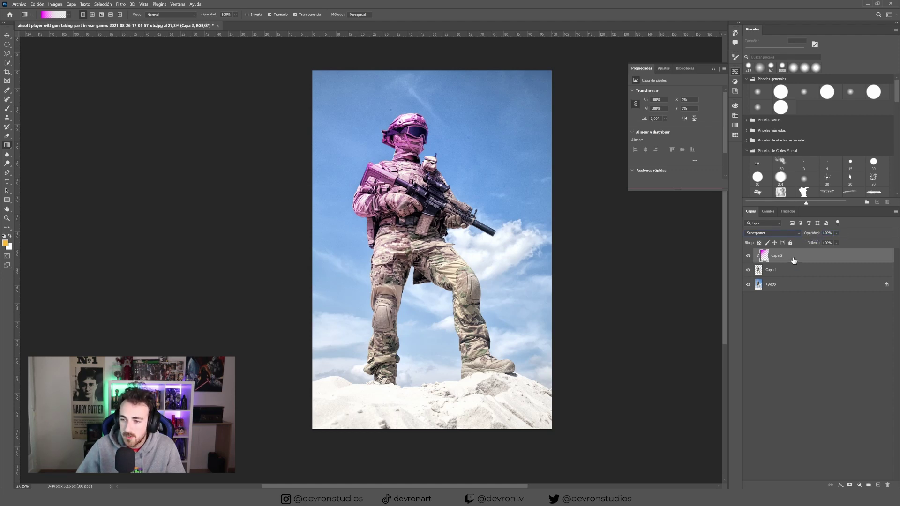
double_click(814, 259)
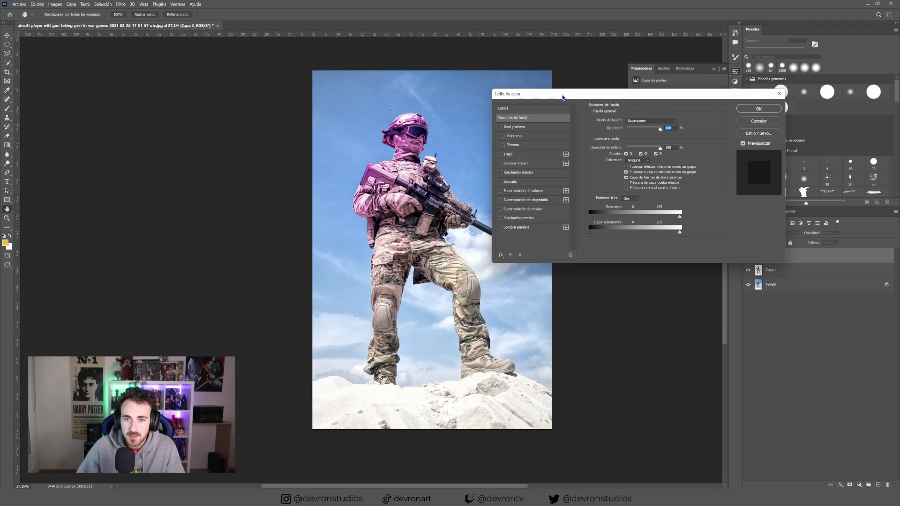
left_click_drag(562, 97, 561, 88)
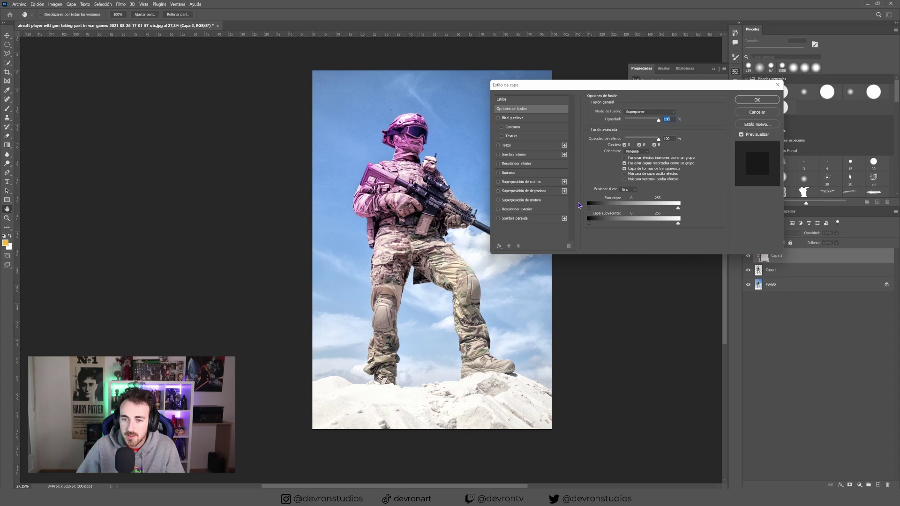
mouse_move(677, 209)
left_mouse_down()
mouse_move(632, 209)
mouse_move(673, 208)
left_mouse_up()
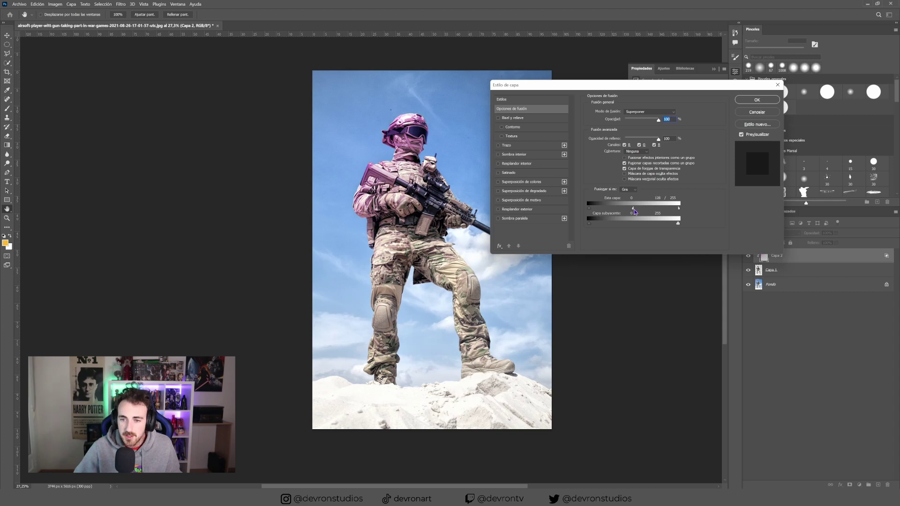
left_click(751, 102)
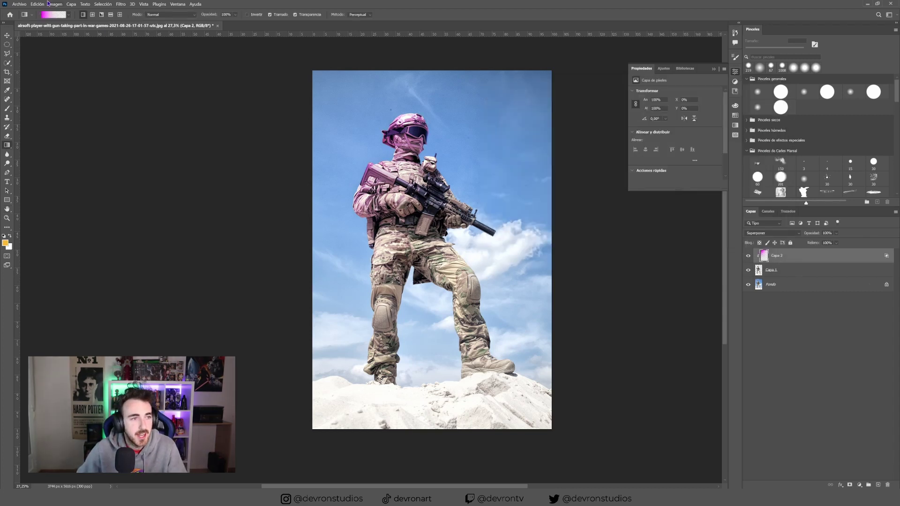
Step: Place the abstract multi-color powder explosion image from Descargas as a linked element above the gradient layer
left_click(23, 4)
key("Escape")
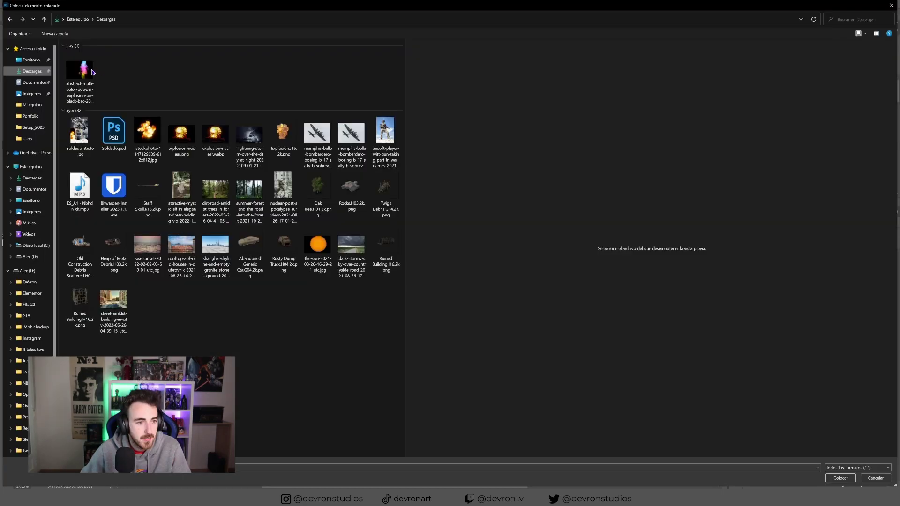
left_click(79, 72)
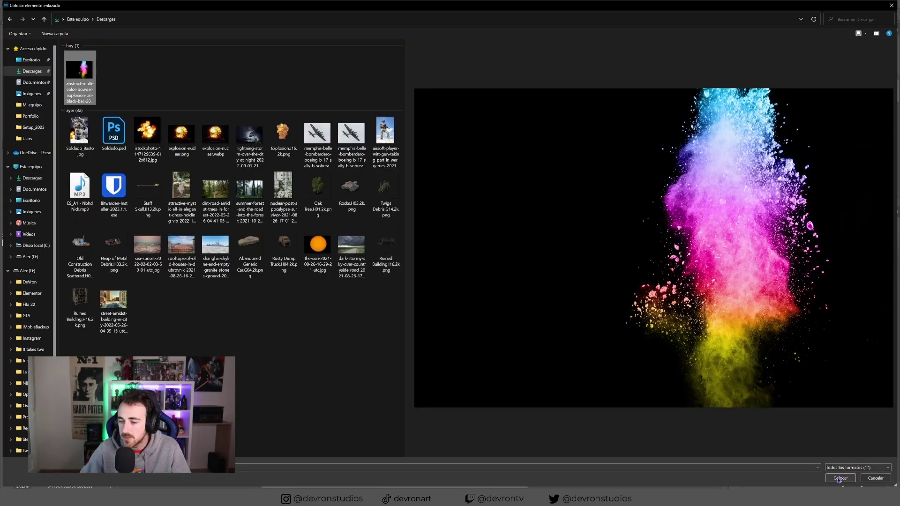
left_click(839, 479)
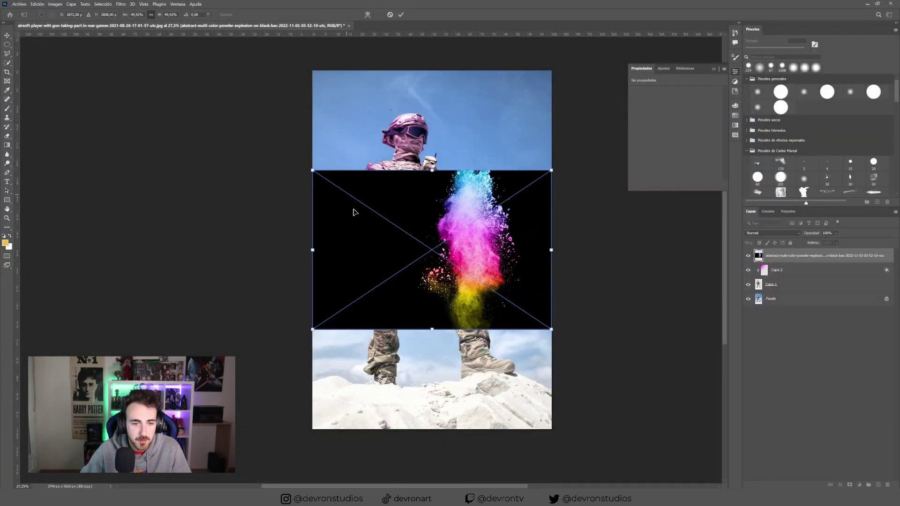
Step: Try the powder explosion image enlarged to about 120% over the image's left side, with its layer beneath the soldier cutout
left_click_drag(316, 175, 160, 44)
left_click_drag(522, 217, 422, 288)
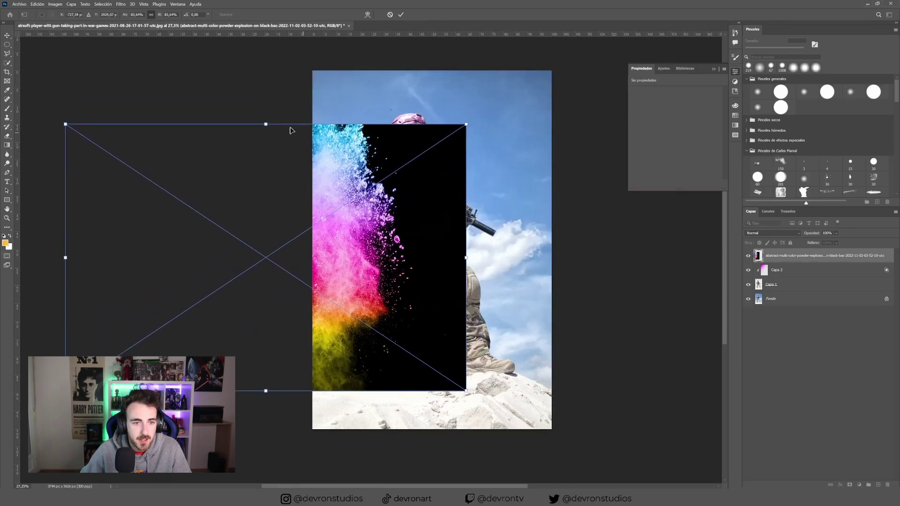
left_click_drag(265, 124, 263, 2)
left_click_drag(492, 190, 457, 241)
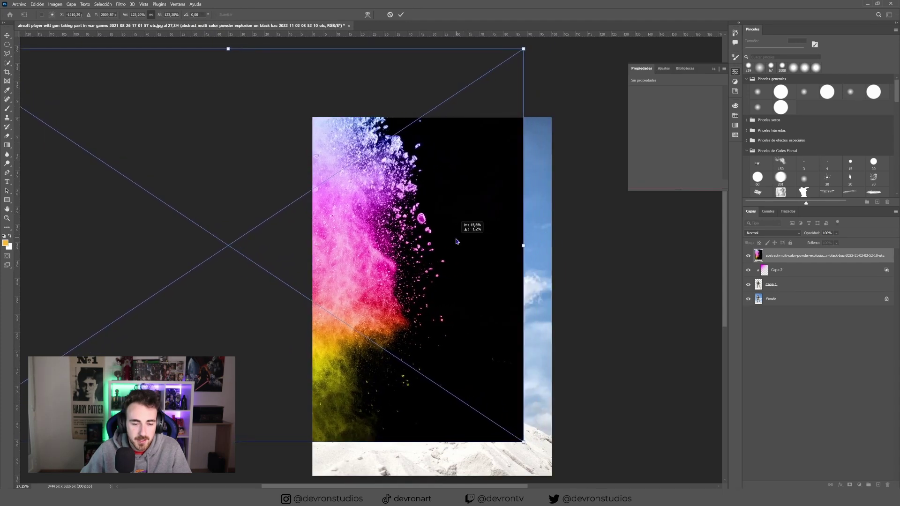
left_click(400, 15)
left_click_drag(781, 266, 781, 293)
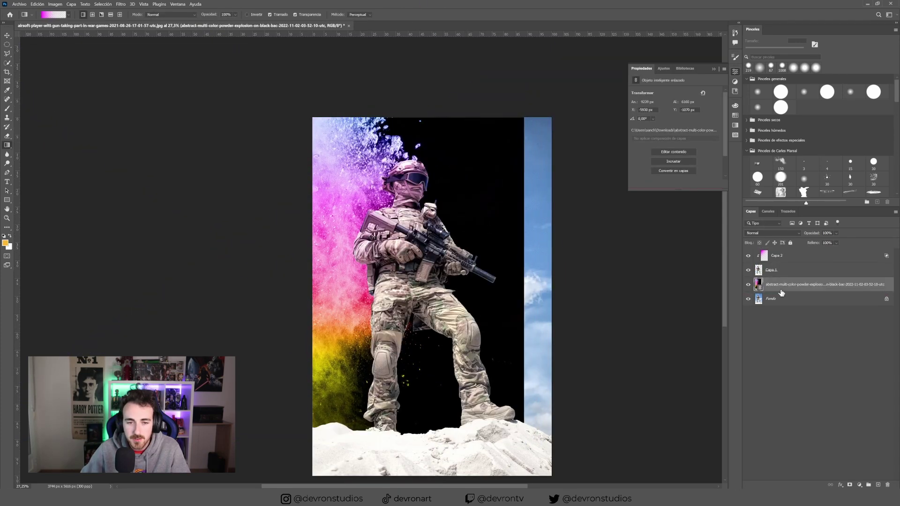
left_click(775, 234)
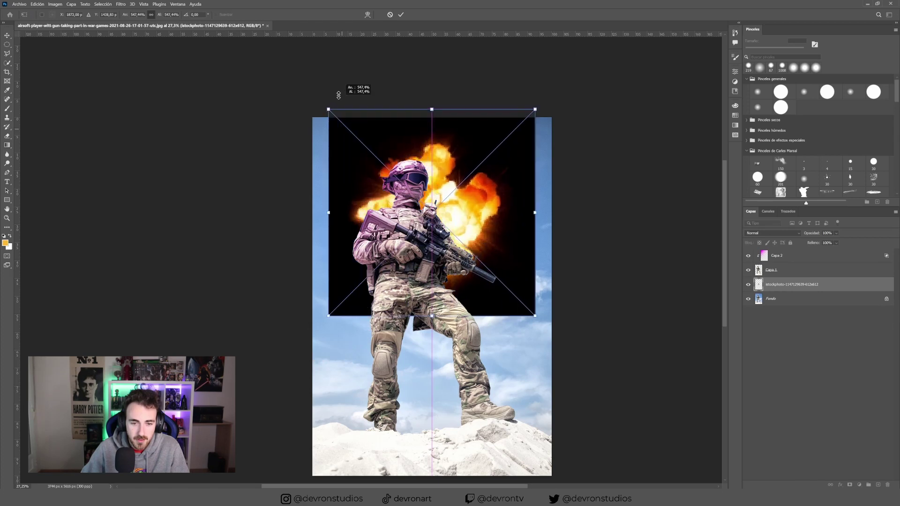
Step: Enlarge the fiery explosion image to about 674%, place it behind the soldier's rifle stock at the left edge, and set its blend mode to Aclarar
left_click_drag(494, 207, 397, 382)
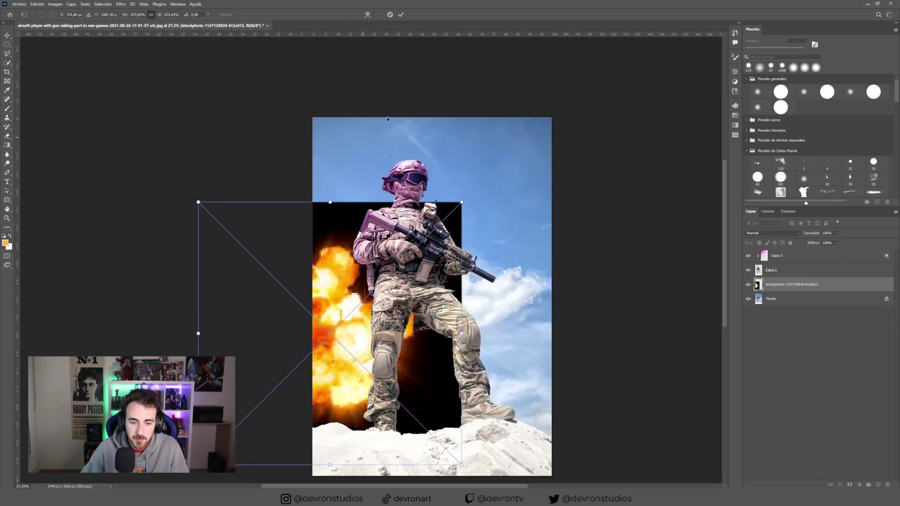
left_click_drag(375, 304, 370, 184)
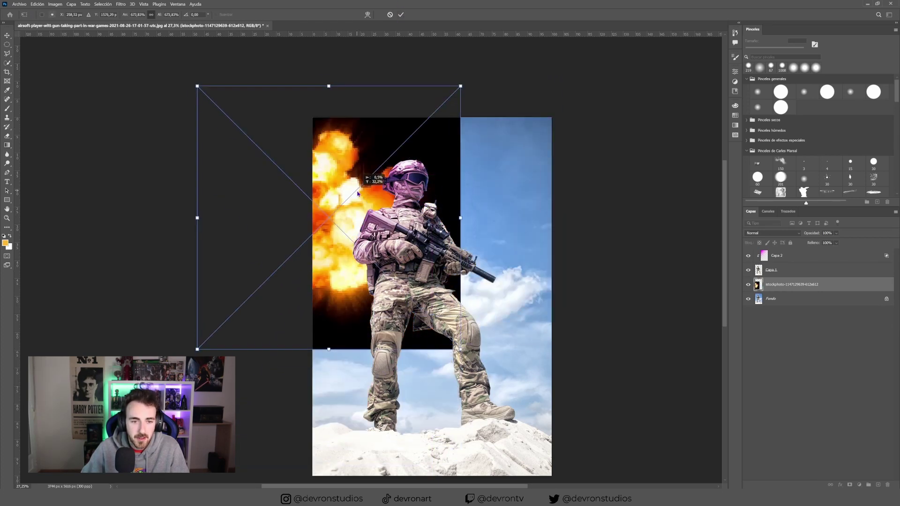
left_click(401, 15)
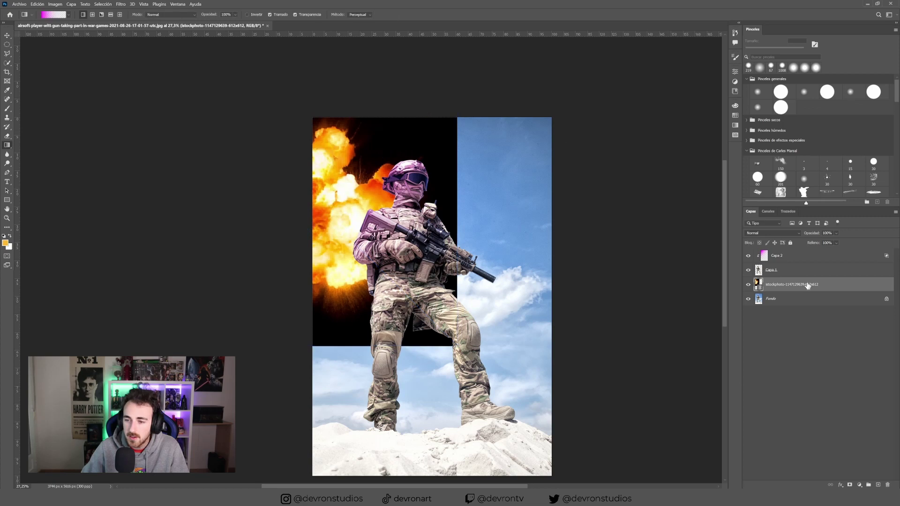
left_click(787, 234)
left_click(778, 290)
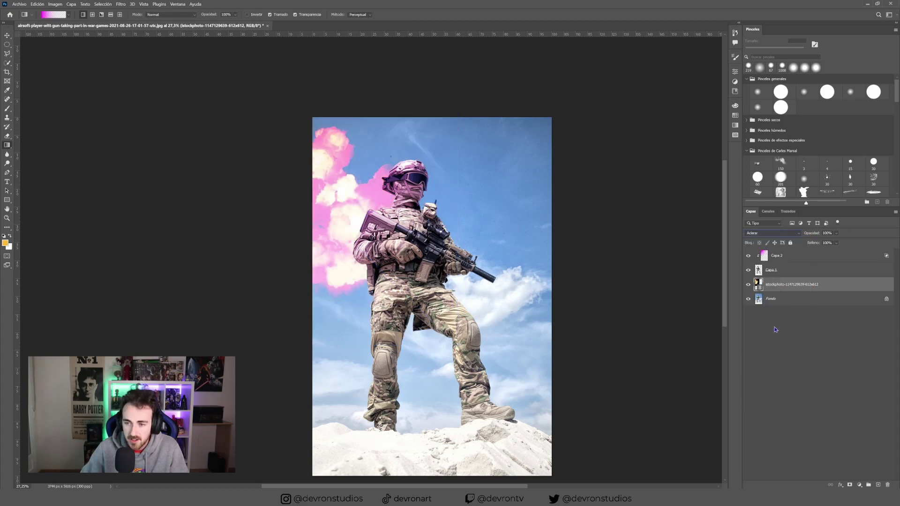
Step: Delete the magenta gradient layer and place the lightning-storm-over-the-city-at-night image above the soldier cutout
left_click(796, 259)
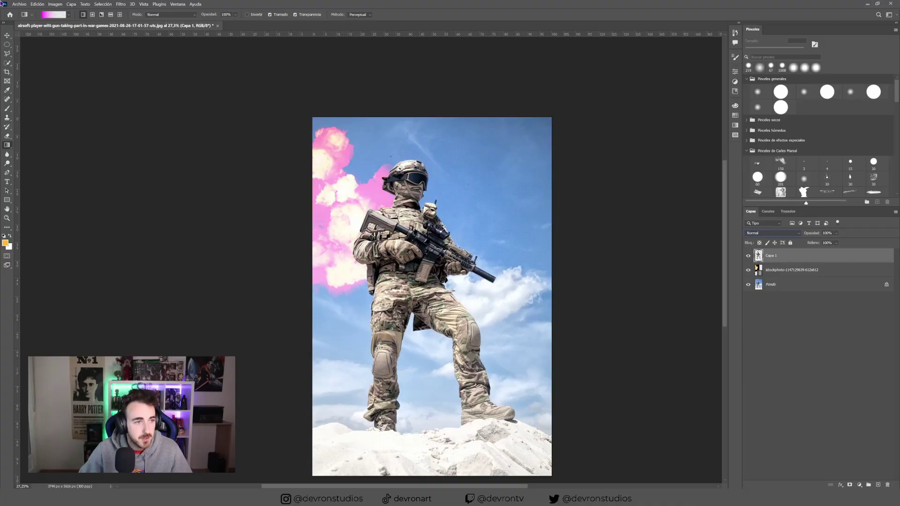
left_click(18, 4)
left_click(44, 132)
double_click(255, 135)
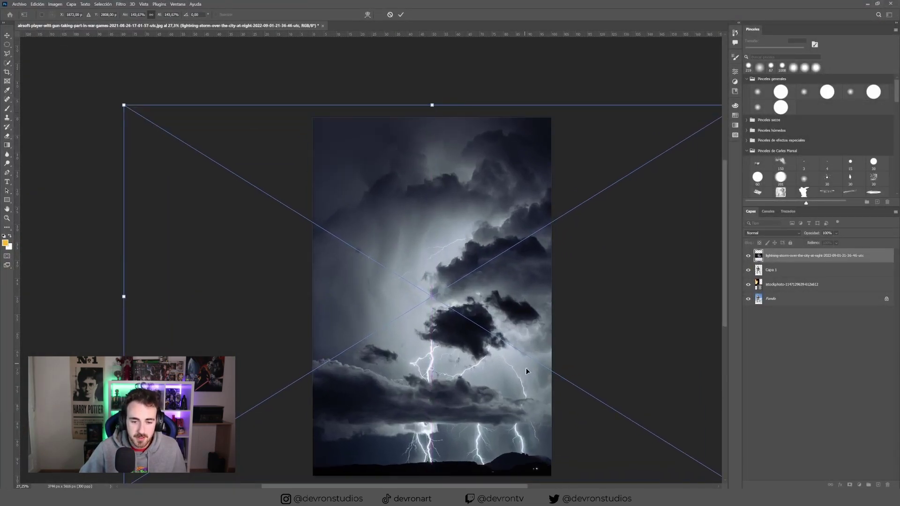
Step: Shift the storm image upward so its horizon meets the white ground, and put its layer beneath the soldier cutout
left_click_drag(526, 371, 532, 330)
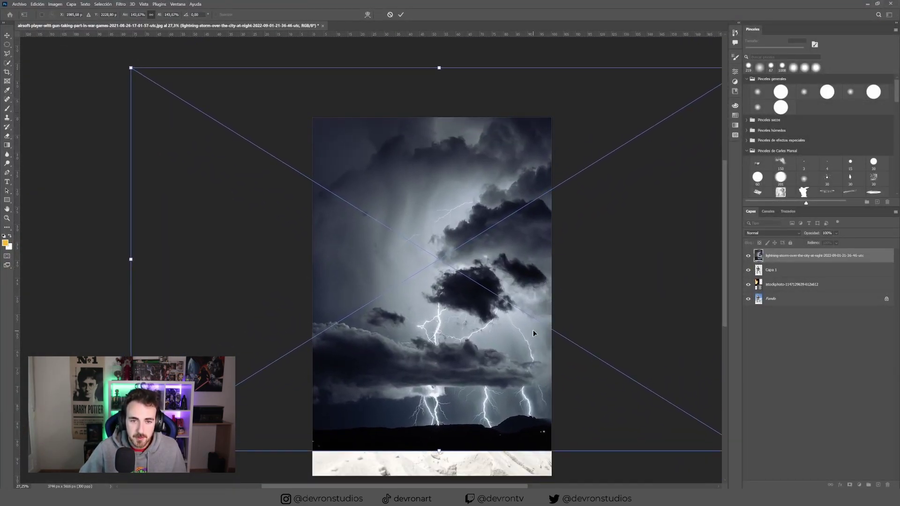
left_click(400, 15)
left_click_drag(790, 270, 782, 254)
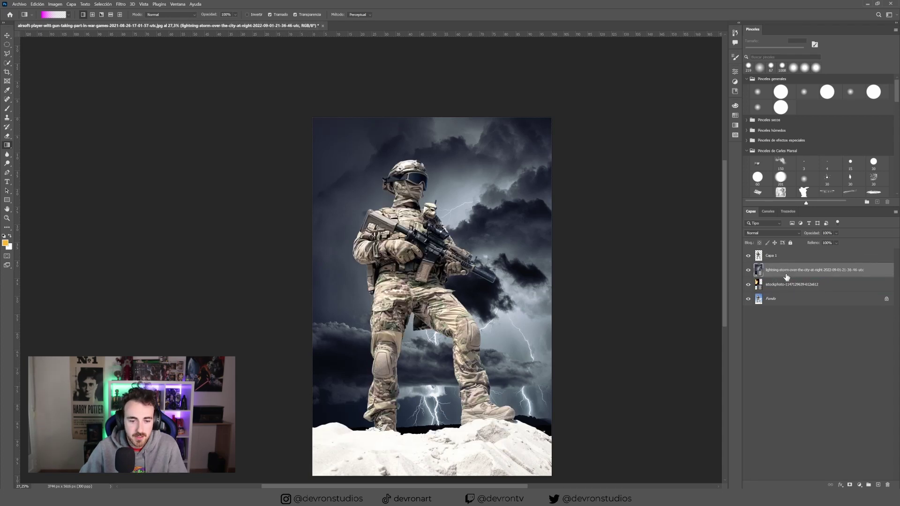
Step: Move the fiery explosion layer above the storm layer and set its blend mode to Trama
left_click_drag(796, 286, 792, 267)
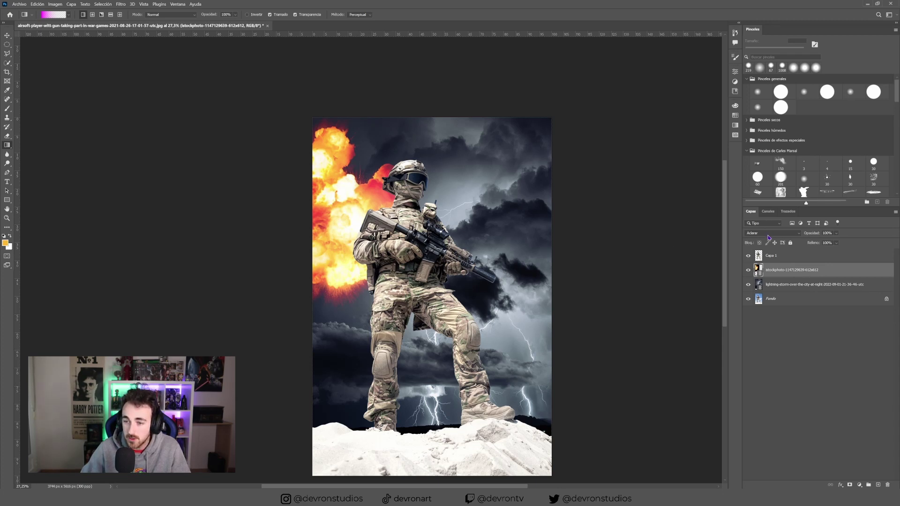
left_click(768, 234)
left_click(765, 293)
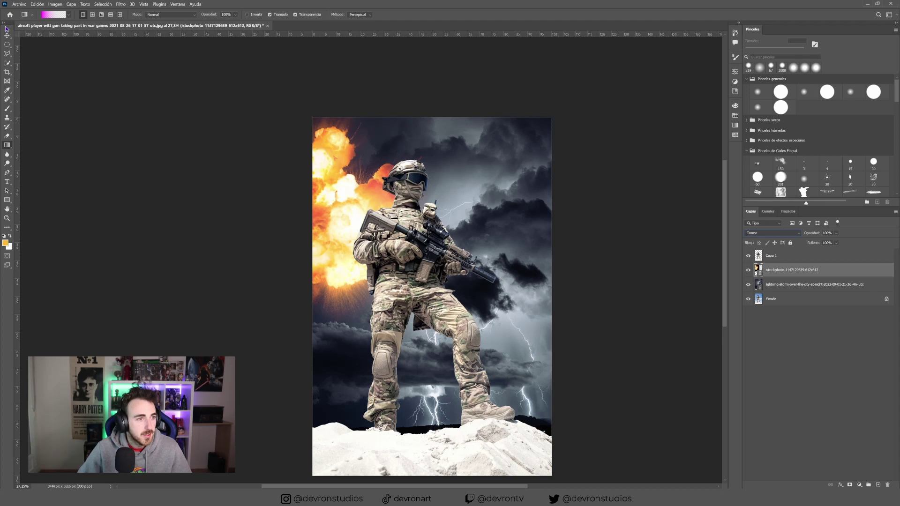
Step: Change the gradient's magenta colour stop at 13% to orange ffa200
left_click(55, 15)
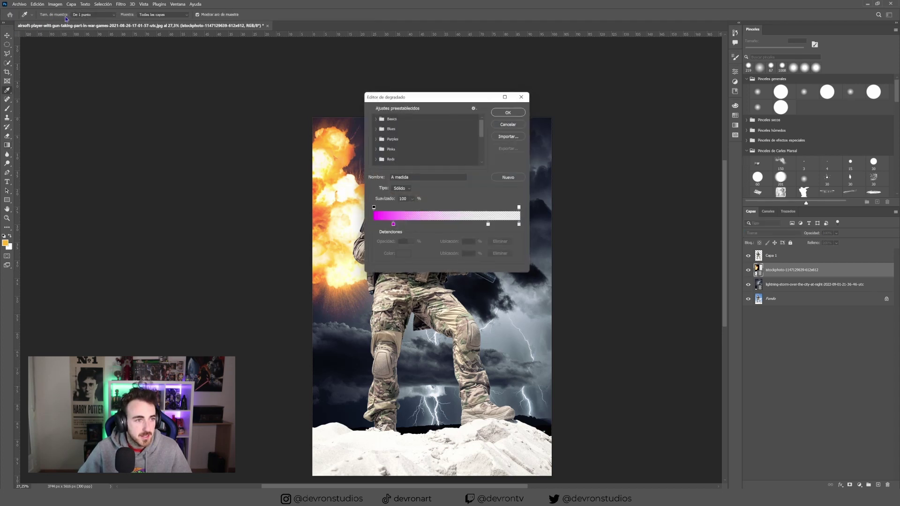
double_click(392, 225)
left_click(555, 194)
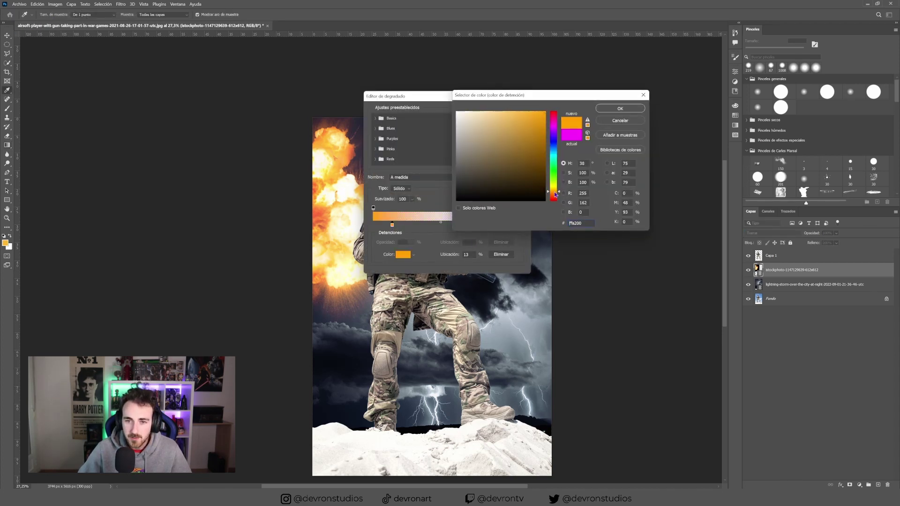
left_click(620, 109)
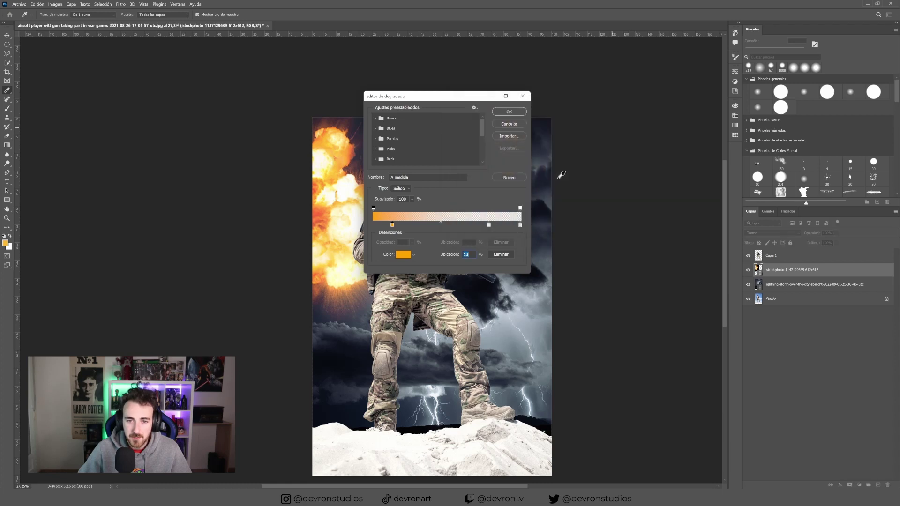
left_click(508, 112)
Step: Add an empty layer above the soldier cutout, draw the orange gradient diagonally from the image's upper-left corner, and clip it to the cutout
left_click(805, 258)
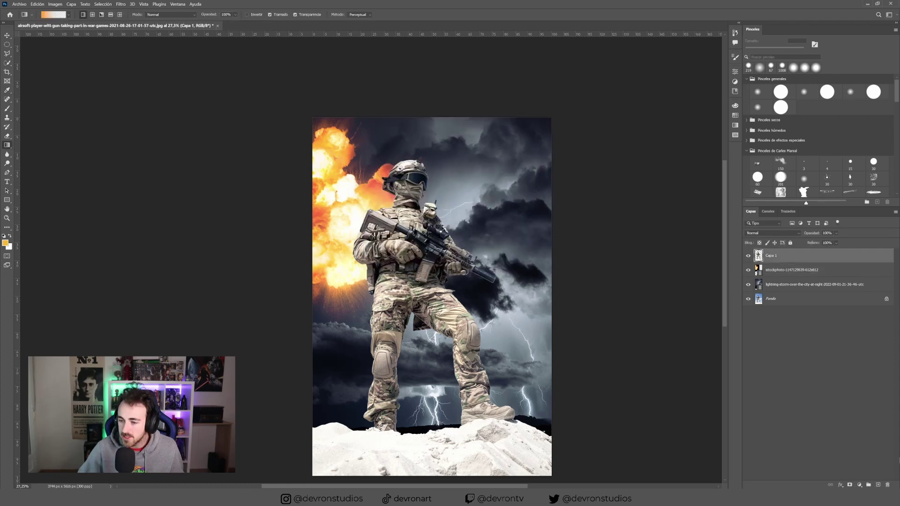
left_click(877, 485)
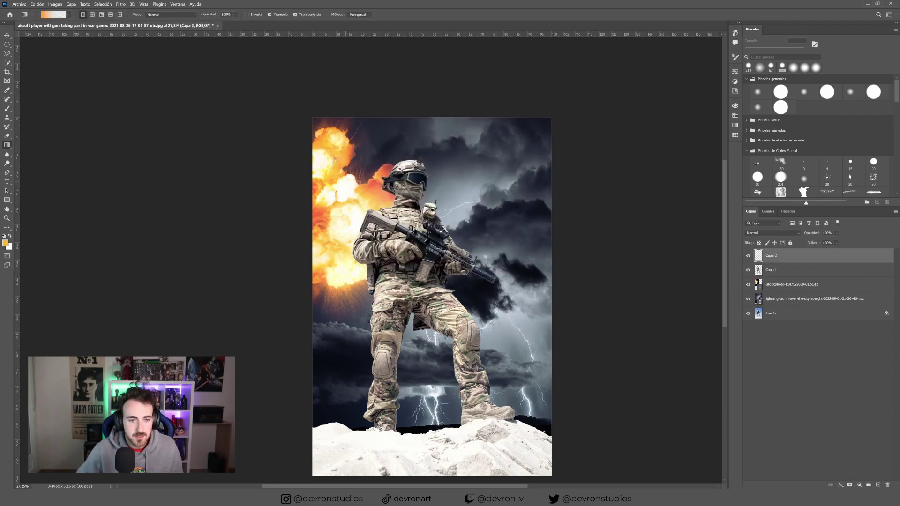
left_click_drag(292, 123, 650, 463)
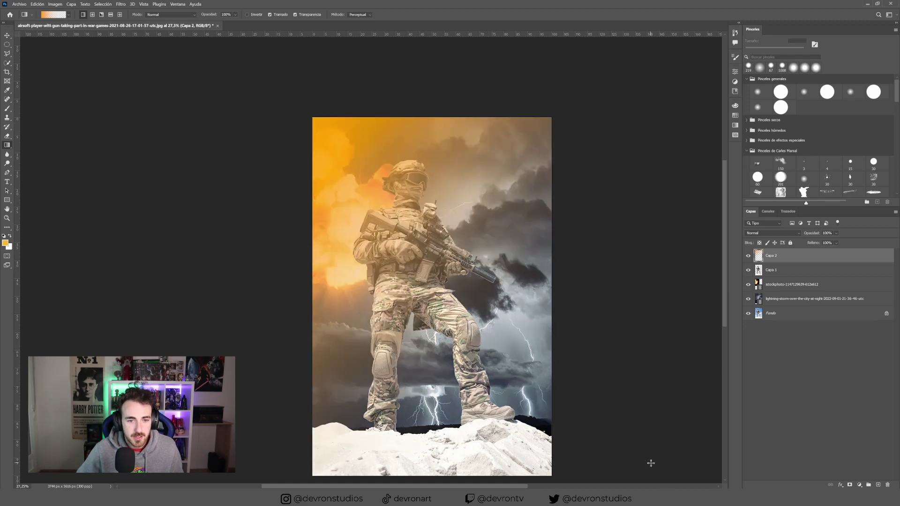
left_click(781, 262, "alt")
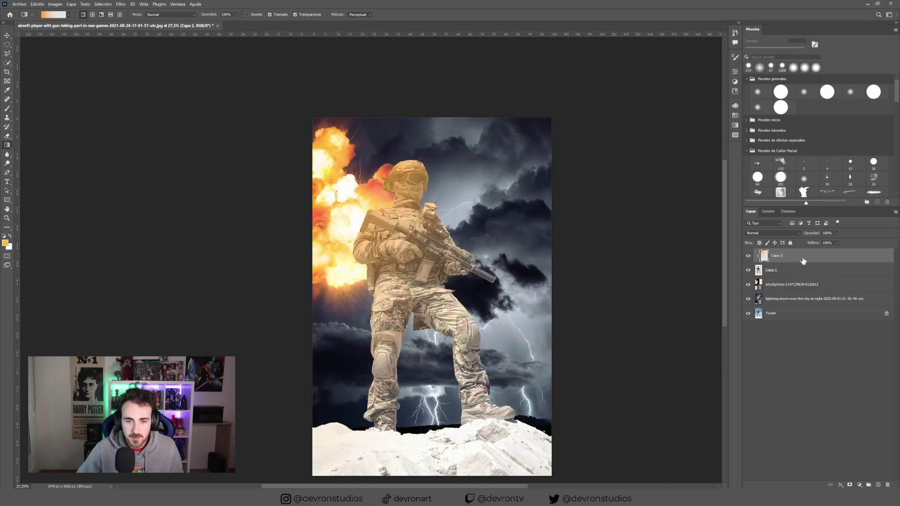
Step: Set the orange gradient layer's blend mode to Superponer and split its Esta capa white slider in the blending options
left_click(771, 233)
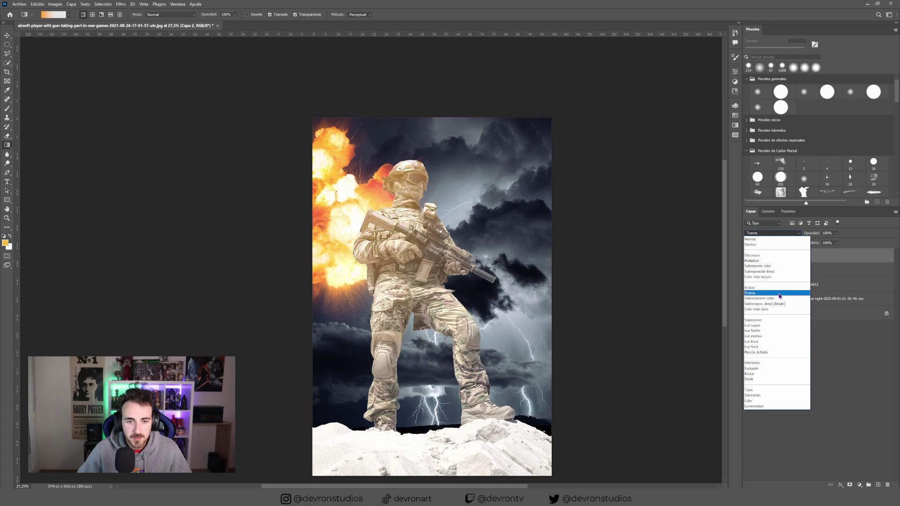
left_click(784, 321)
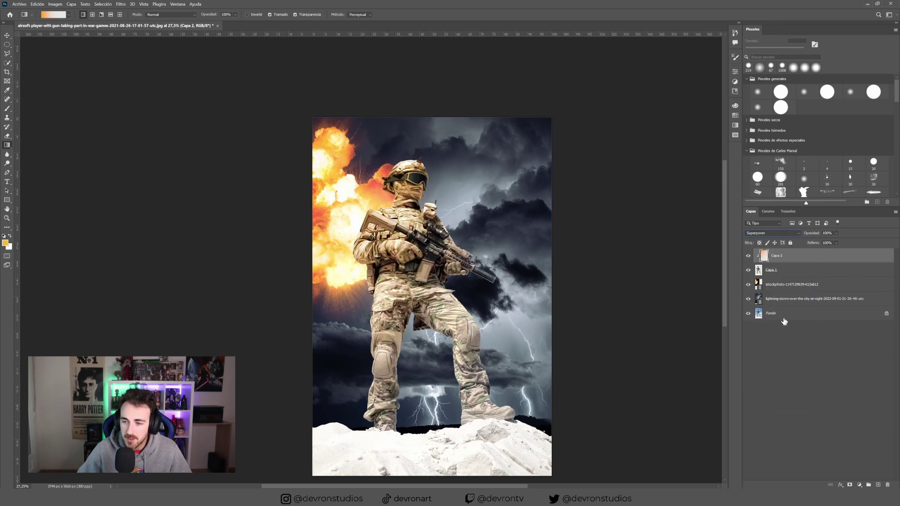
double_click(849, 262)
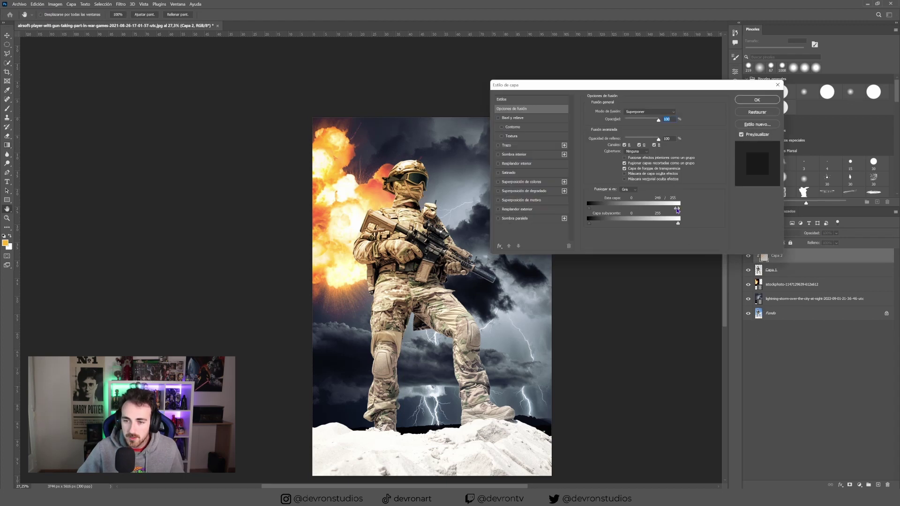
left_click(757, 100)
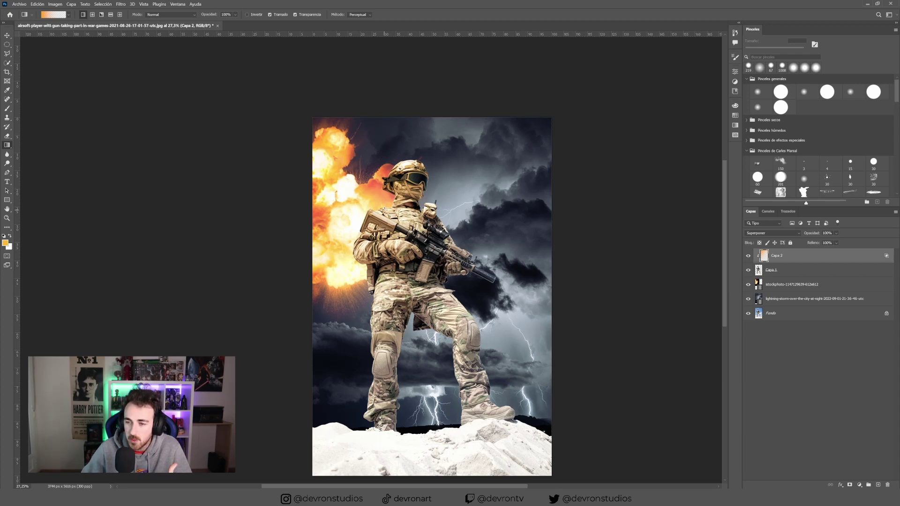
Step: Add a Tono/saturación adjustment clipped to the soldier above the gradient, with saturation raised to about +30
left_click(859, 485)
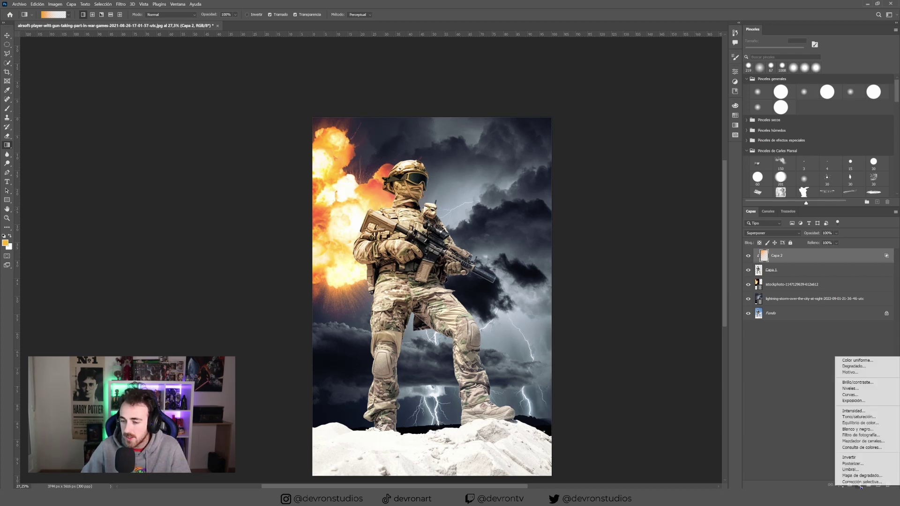
left_click(861, 417)
left_click(673, 184)
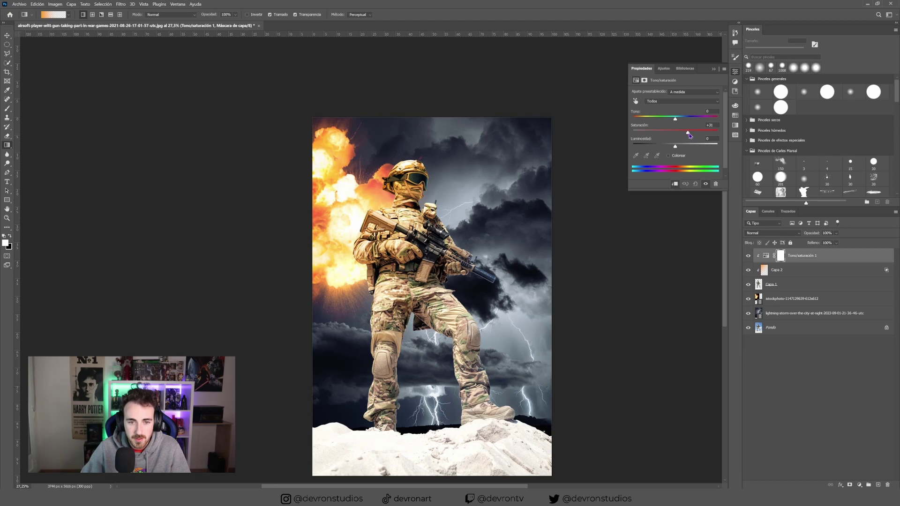
left_click(713, 69)
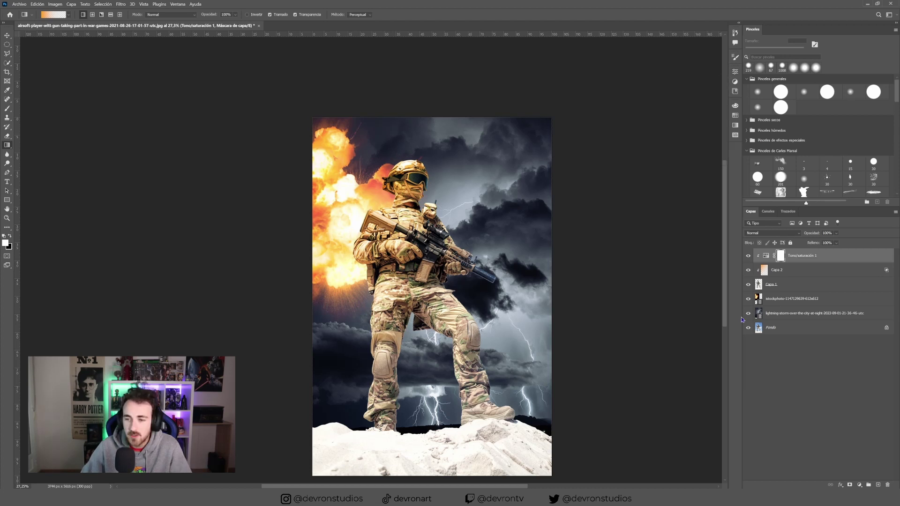
Step: Add a clipped Niveles adjustment directly above the soldier cutout and lower its white output level to 130
left_click(815, 285)
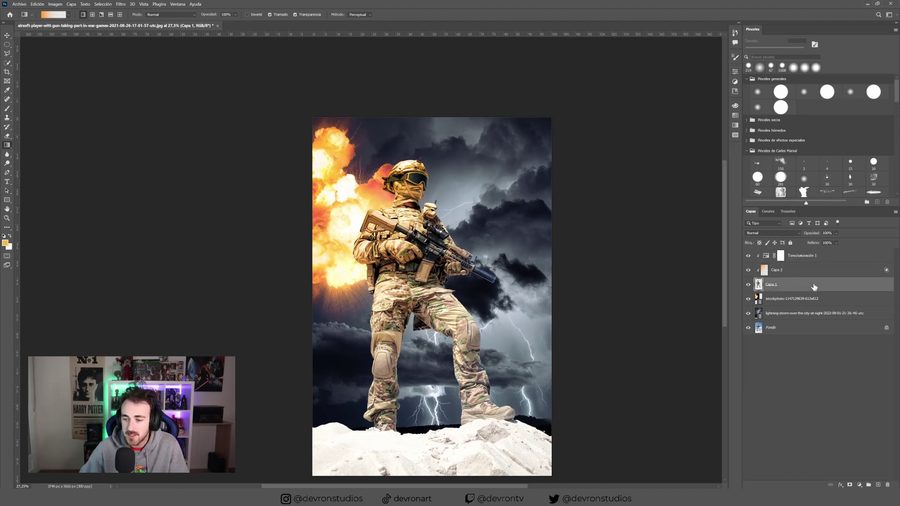
left_click(860, 486)
left_click(860, 390)
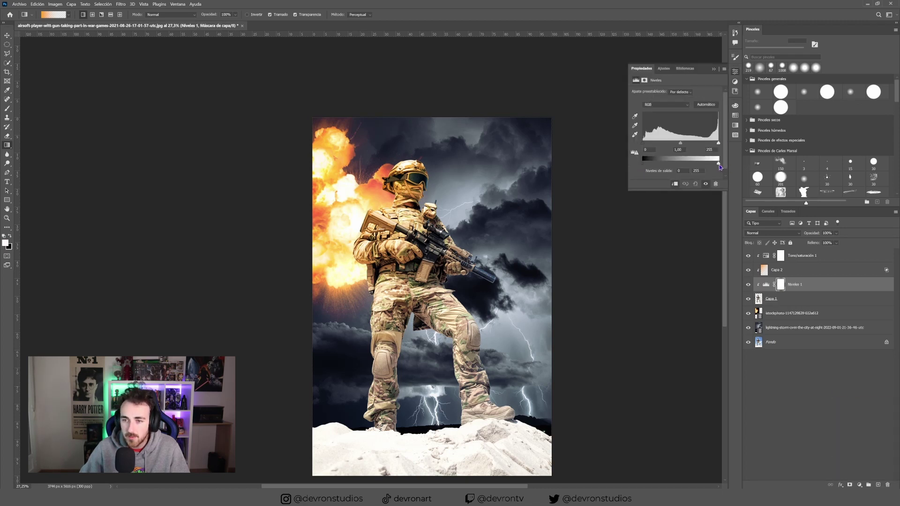
left_click_drag(719, 167, 682, 167)
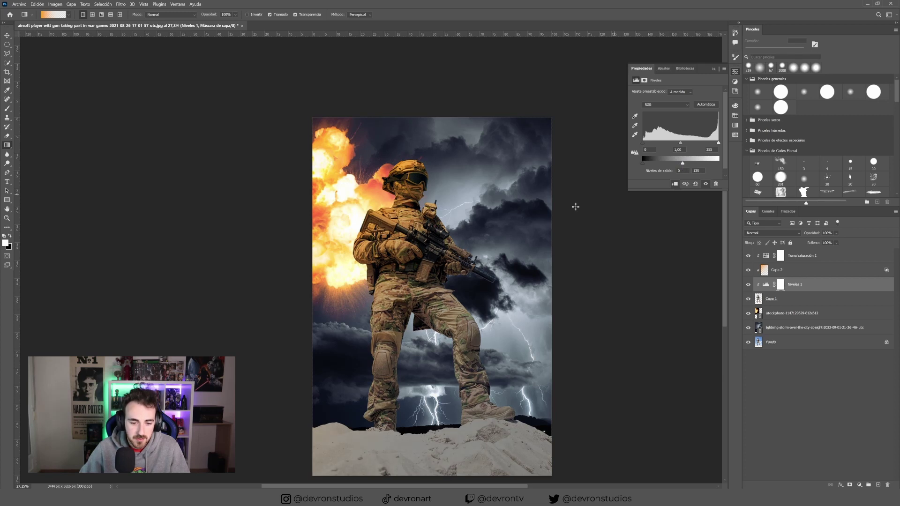
Step: Select the rocky ground on the soldier cutout layer and copy it to a new layer at the top of the stack
left_click(798, 301)
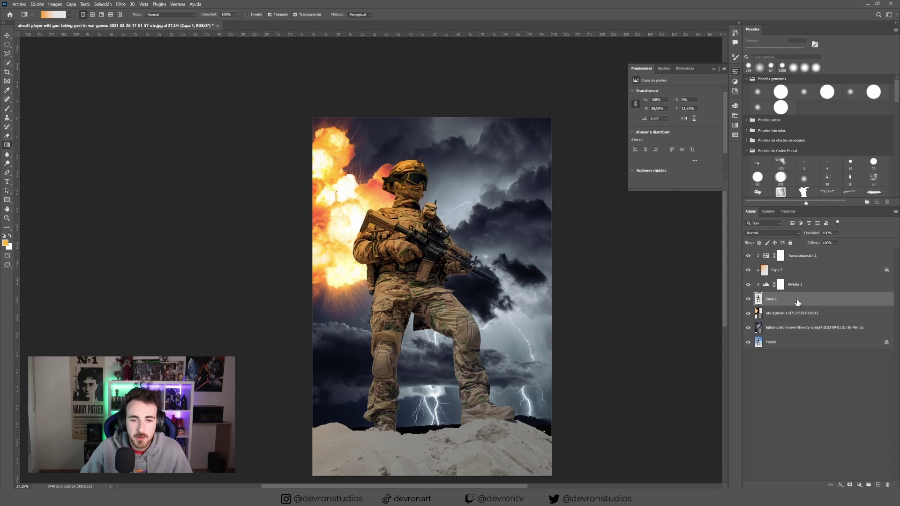
left_click(7, 62)
mouse_move(327, 450)
left_mouse_down()
mouse_move(482, 455)
mouse_move(435, 430)
left_mouse_up()
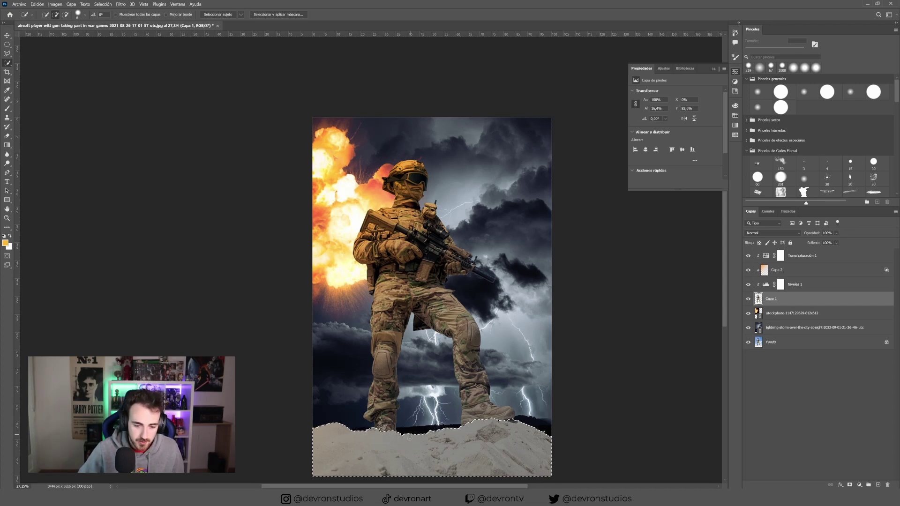
key("ctrl+j")
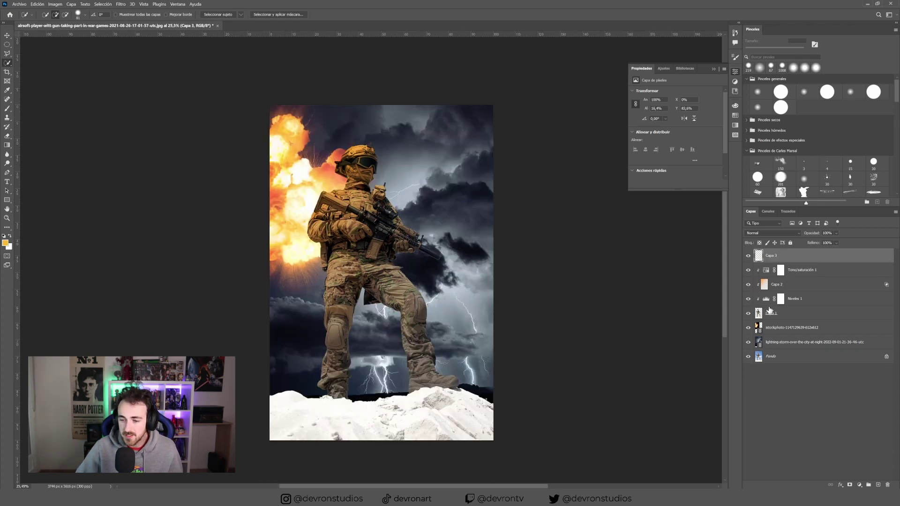
Step: Add a Niveles adjustment clipped to the rocky ground layer and lower its white output level to 68
left_click(859, 485)
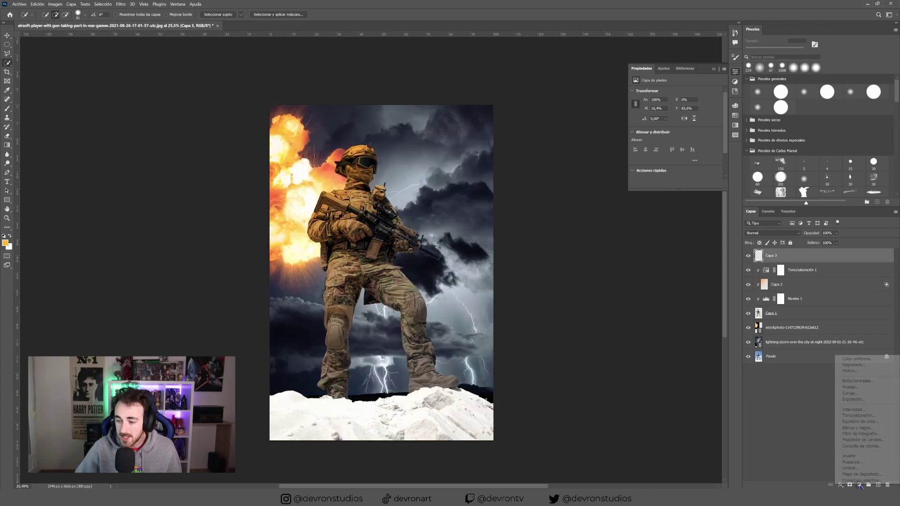
left_click(867, 387)
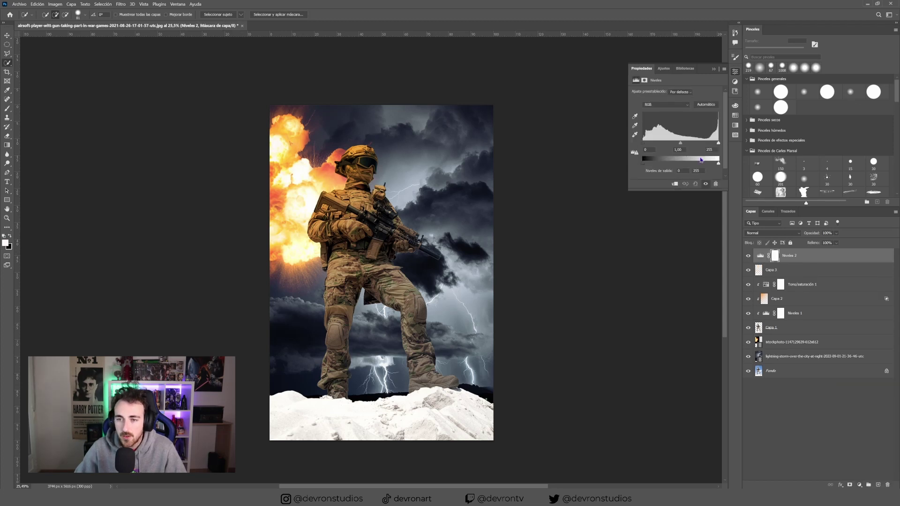
key("ctrl+alt+g")
left_click(771, 270)
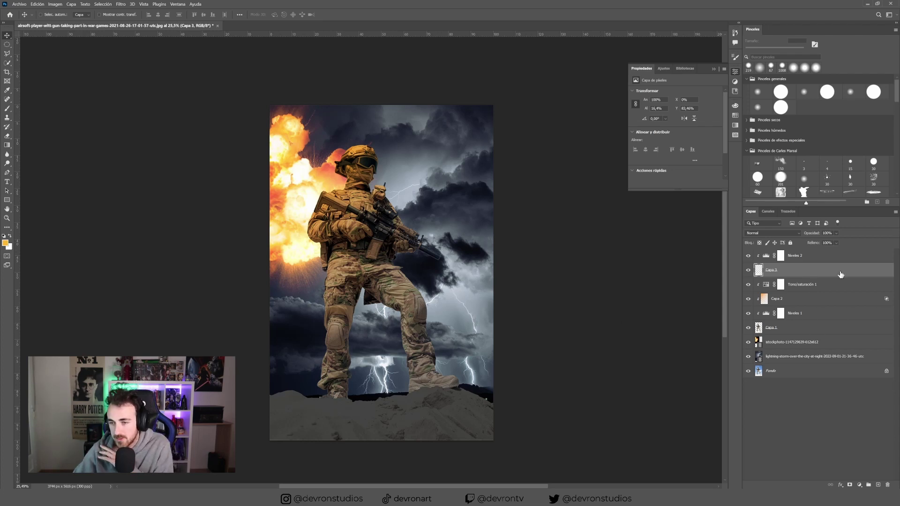
Step: Create a clipped layer above the orange gradient and draw white-to-transparent gradients from beyond the lower-right corner toward the soldier's upper left
left_click(785, 303)
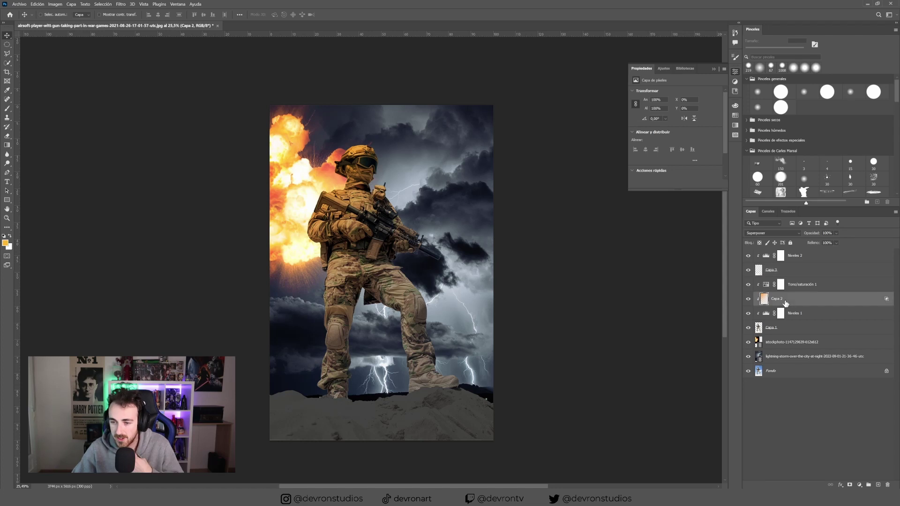
left_click(877, 485)
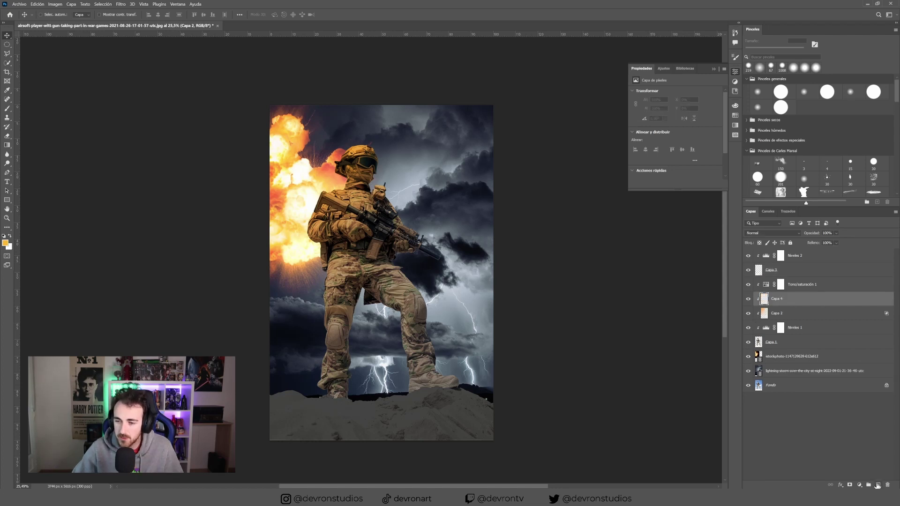
key("g")
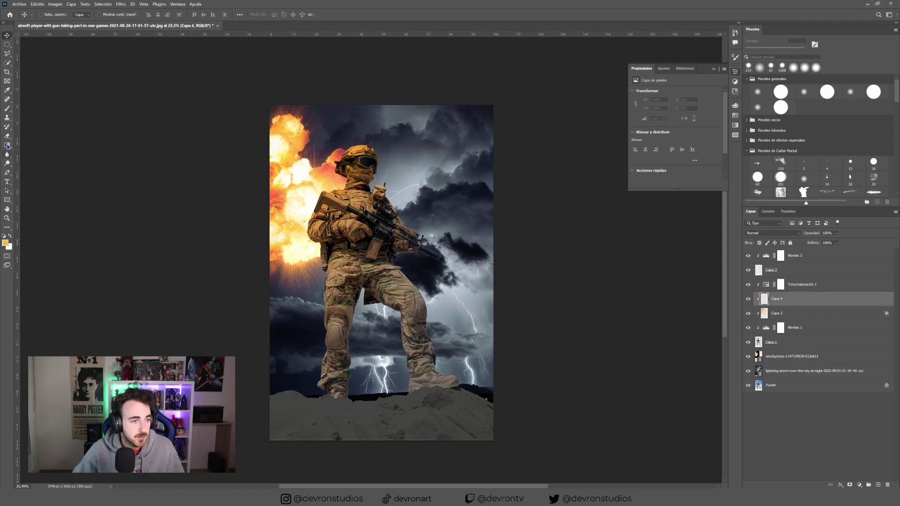
left_click(55, 17)
left_click_drag(554, 429, 326, 279)
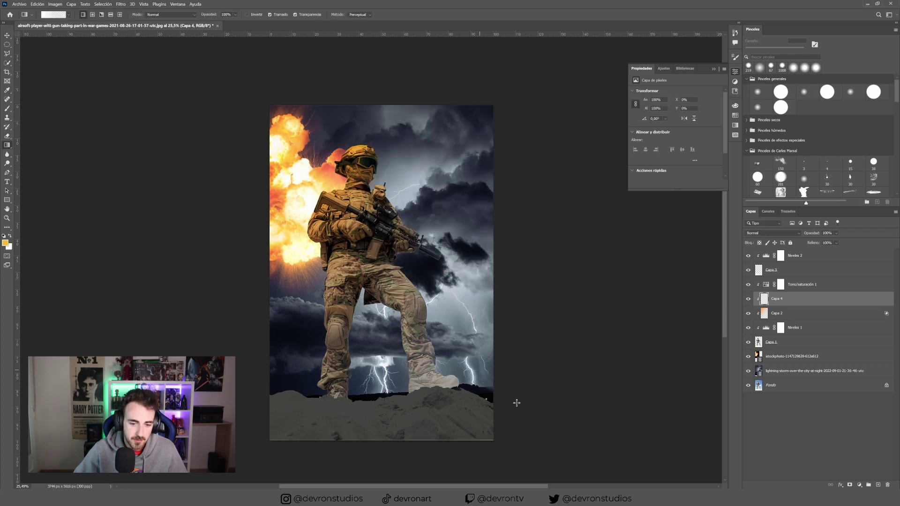
left_click_drag(557, 431, 253, 222)
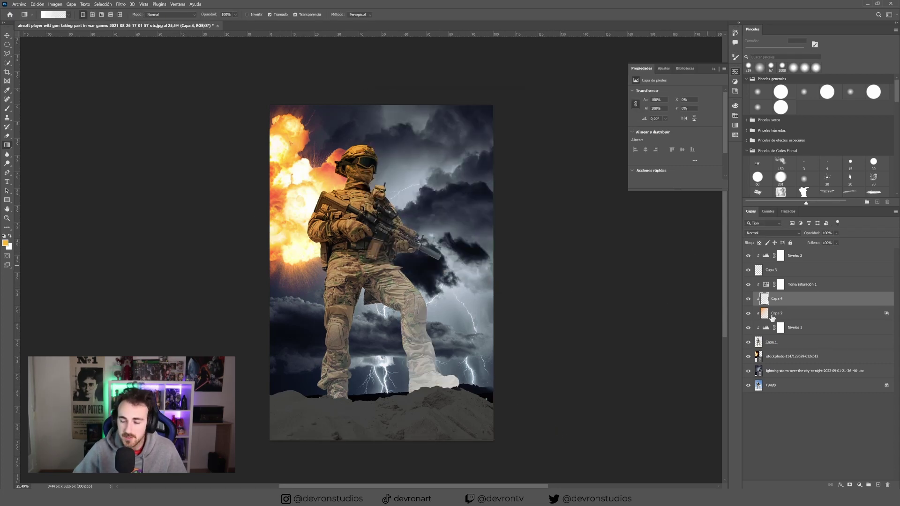
Step: Set the white gradient layer's blend mode to Superponer, adjust its advanced blending options, and compare the soldier with the layer hidden and shown
left_click(796, 234)
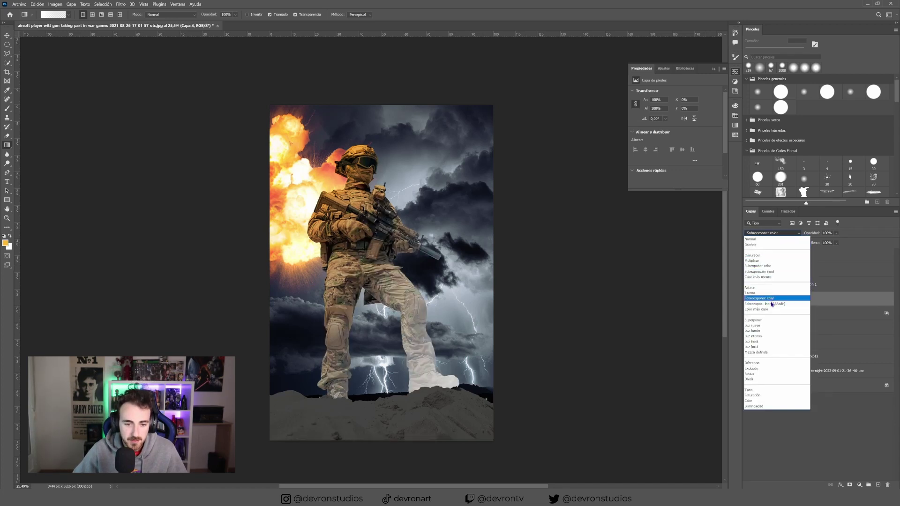
left_click(772, 319)
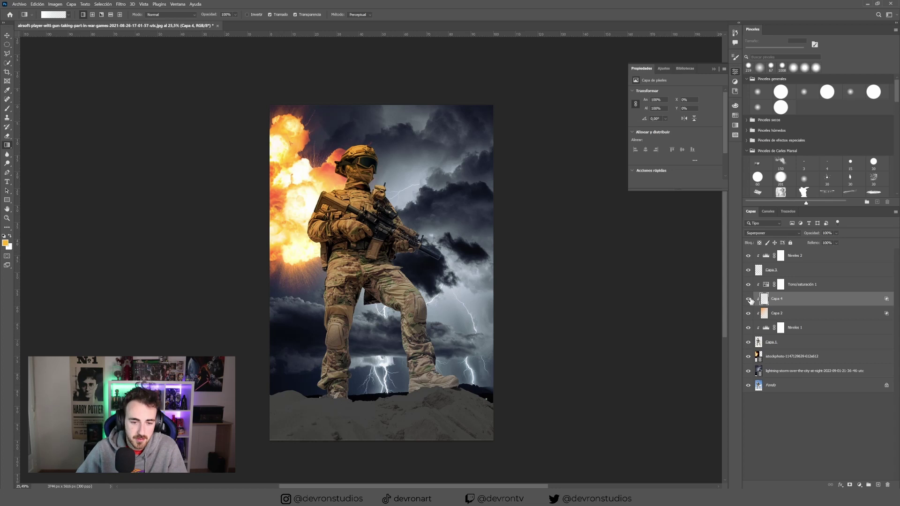
left_click(748, 299)
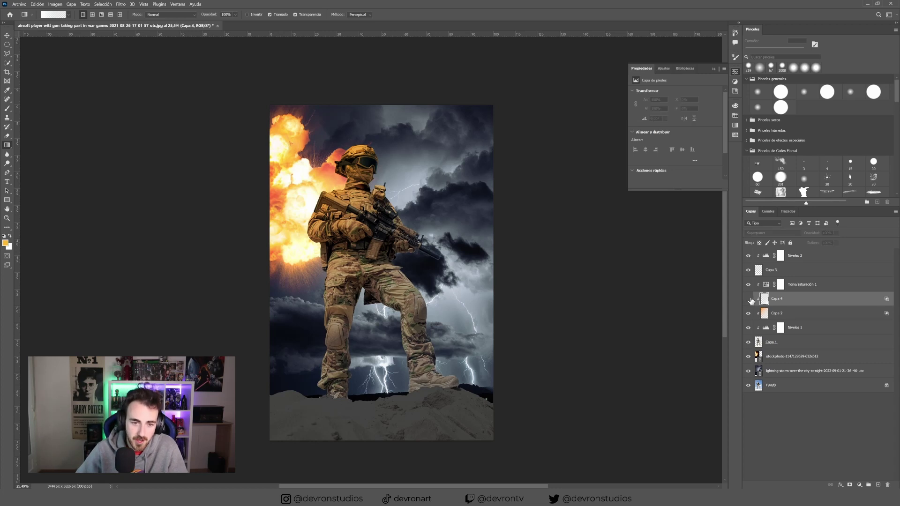
left_click(749, 299)
left_click(748, 299)
left_click(748, 299)
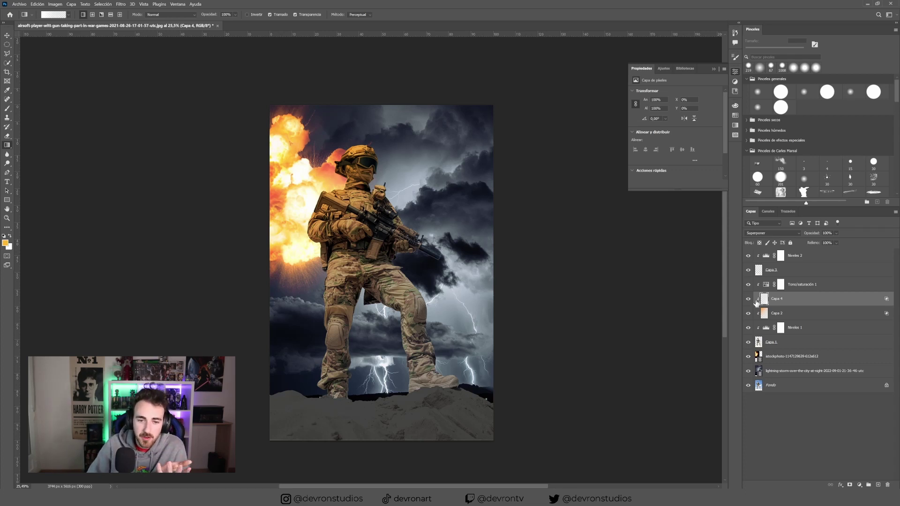
Step: Duplicate the soldier cutout layer and select the lower of the two copies
left_click(810, 347)
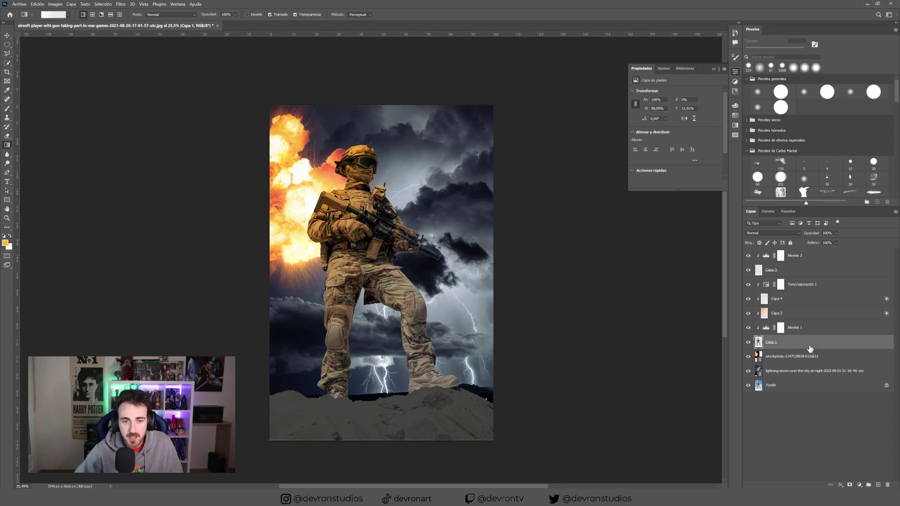
key("ctrl+j")
left_click(807, 357)
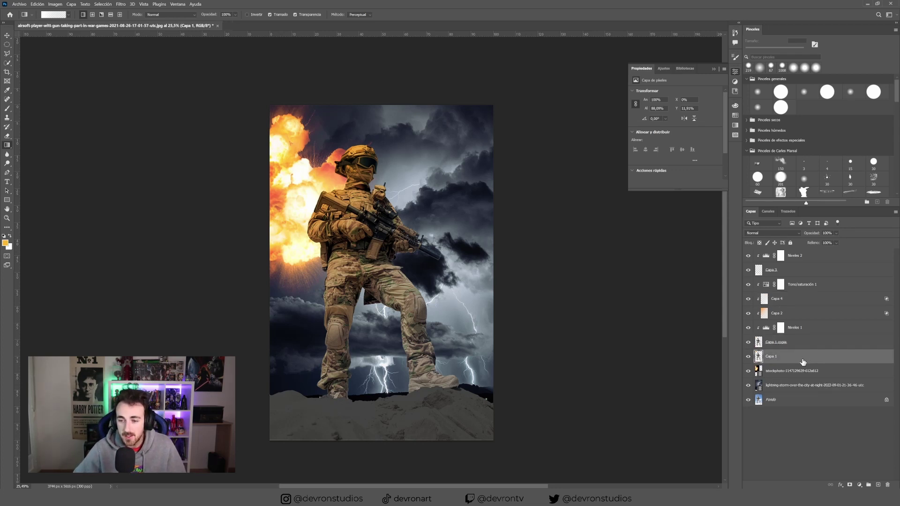
Step: Add a Resplandor exterior effect to the lower soldier layer with colour ffc850 sampled from the explosion
double_click(811, 359)
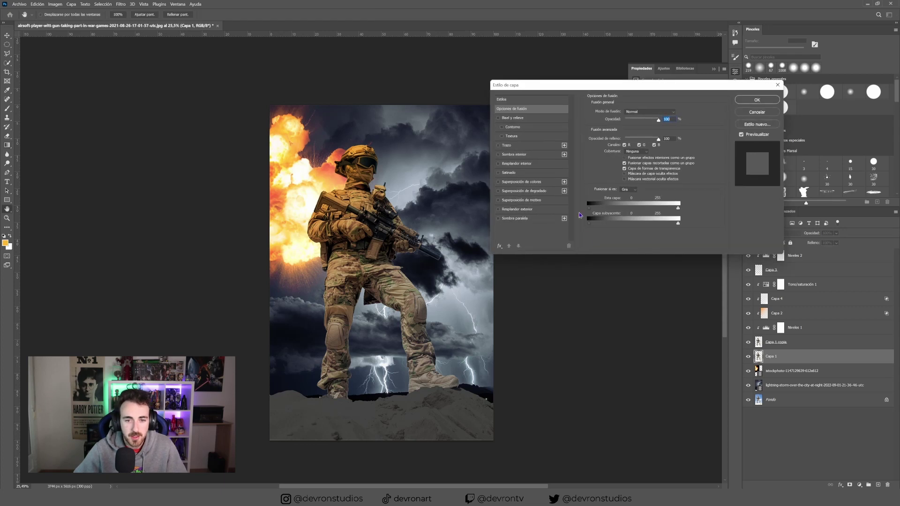
left_click(523, 209)
left_click(635, 137)
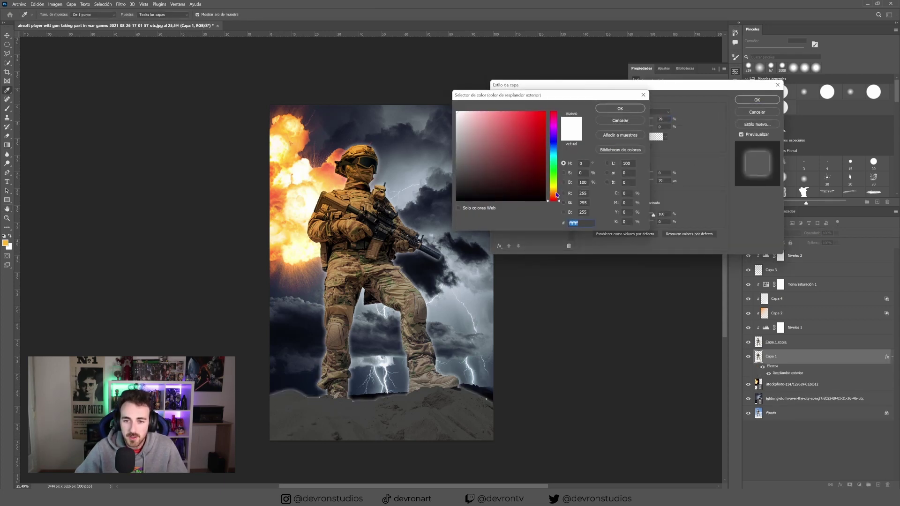
left_click_drag(557, 195, 557, 189)
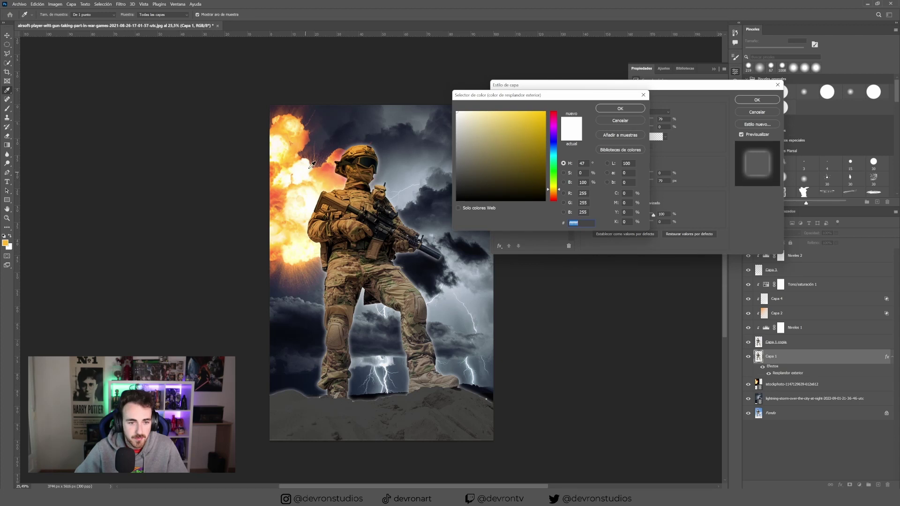
left_click_drag(311, 164, 316, 171)
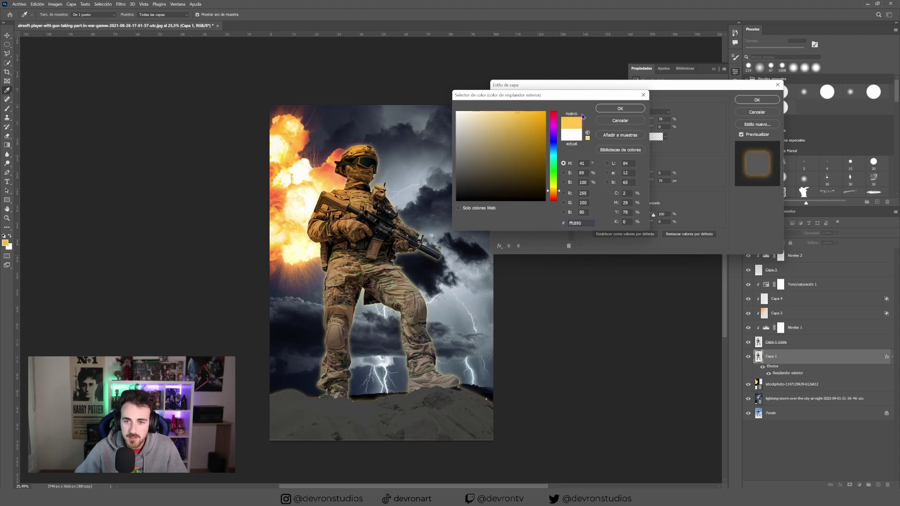
left_click(611, 110)
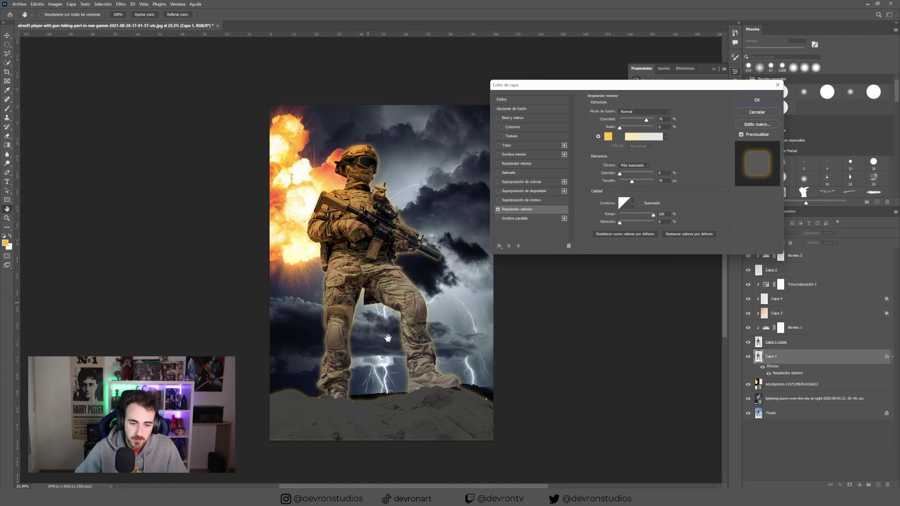
left_click(757, 100)
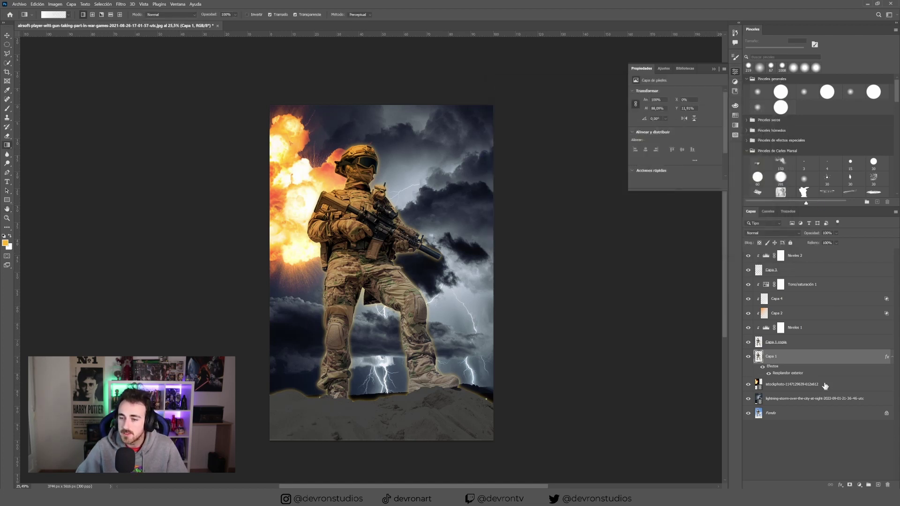
Step: Rasterize the lower soldier layer's style, erase its orange glow around the legs, ground and rifle, and compare it hidden and shown
right_click(827, 366)
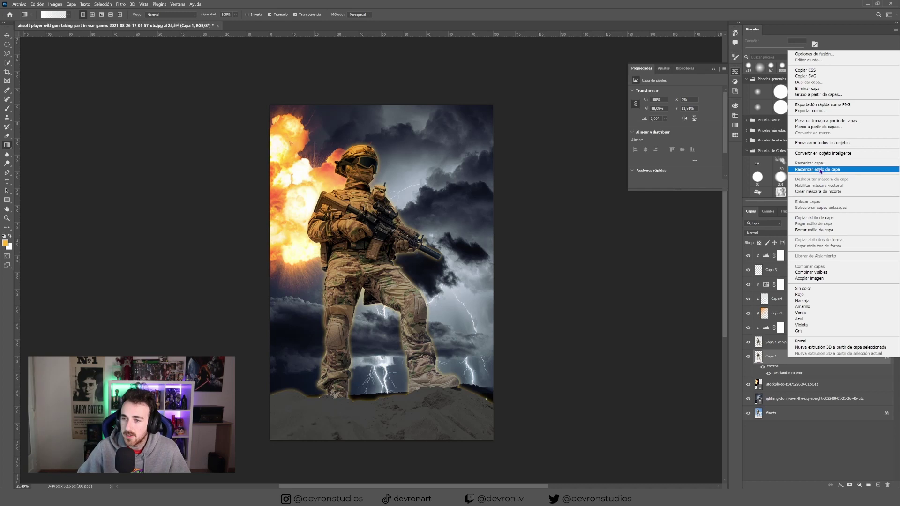
left_click(820, 169)
key("e")
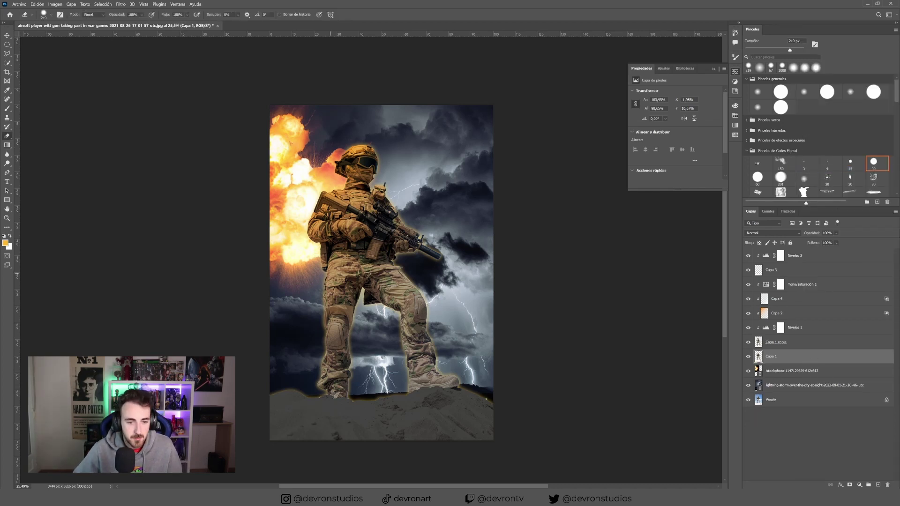
left_click_drag(322, 284, 360, 287)
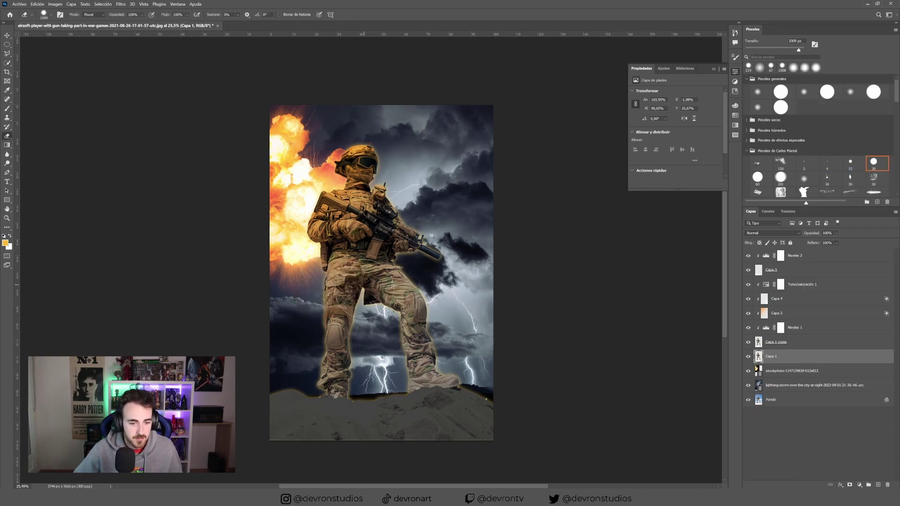
mouse_move(322, 403)
left_mouse_down()
mouse_move(410, 428)
mouse_move(427, 412)
left_mouse_up()
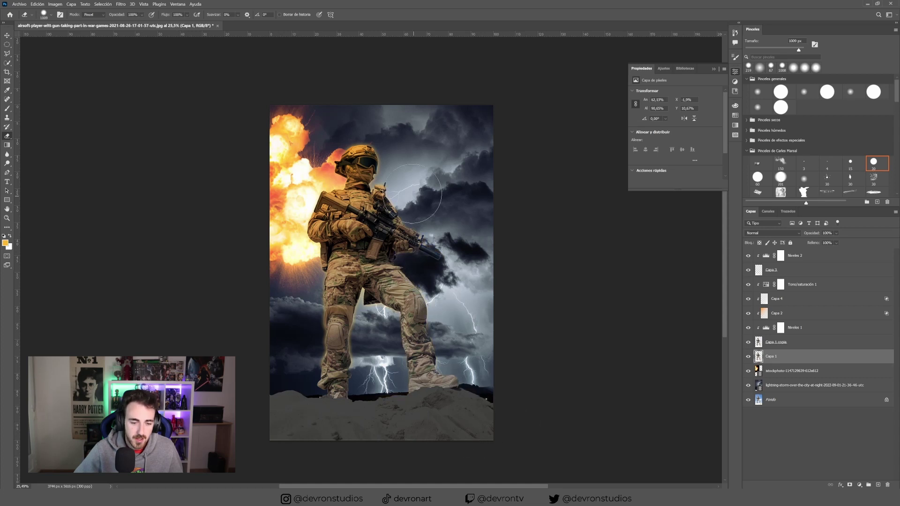
mouse_move(348, 311)
left_mouse_down()
mouse_move(333, 347)
mouse_move(324, 300)
mouse_move(344, 309)
mouse_move(354, 295)
left_mouse_up()
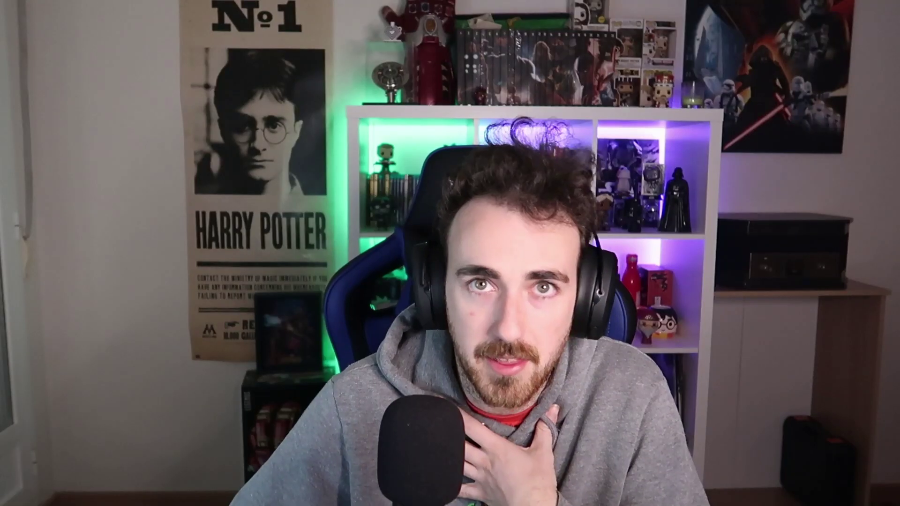
left_click(748, 356)
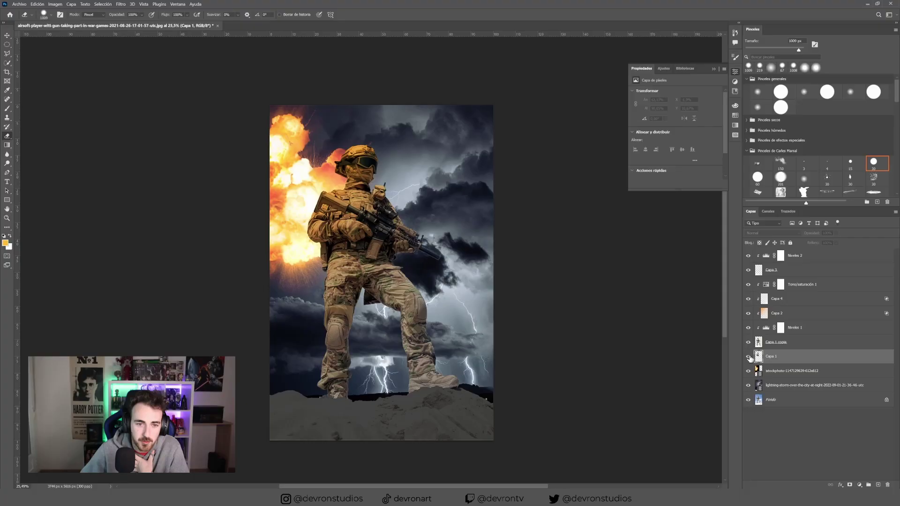
left_click(748, 357)
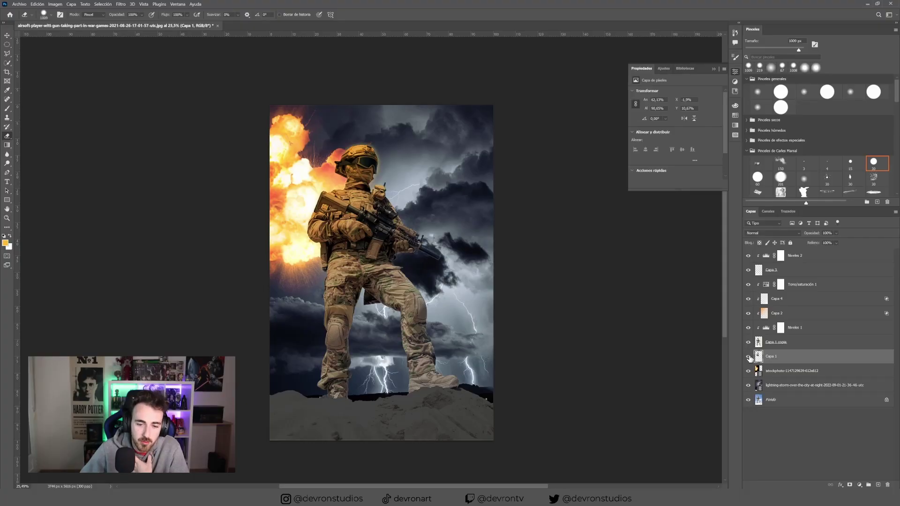
Step: Duplicate the upper soldier cutout and give the lower copy a white outer glow kept around the rifle and legs, comparing it hidden and shown
left_click(809, 345)
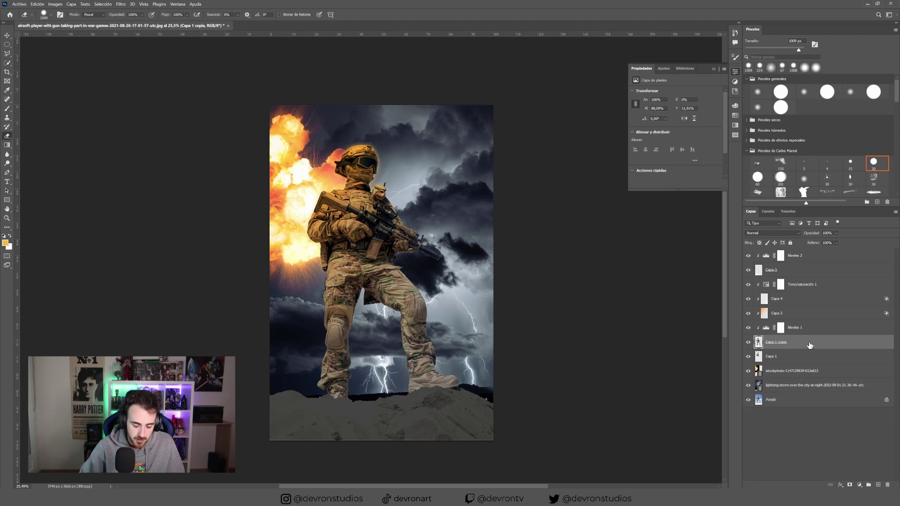
key("ctrl+j")
left_click(810, 363)
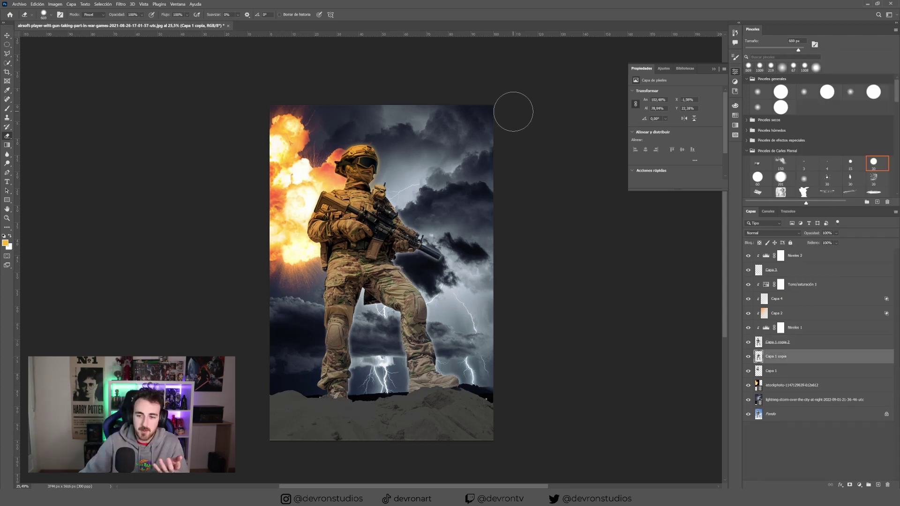
left_click(747, 357)
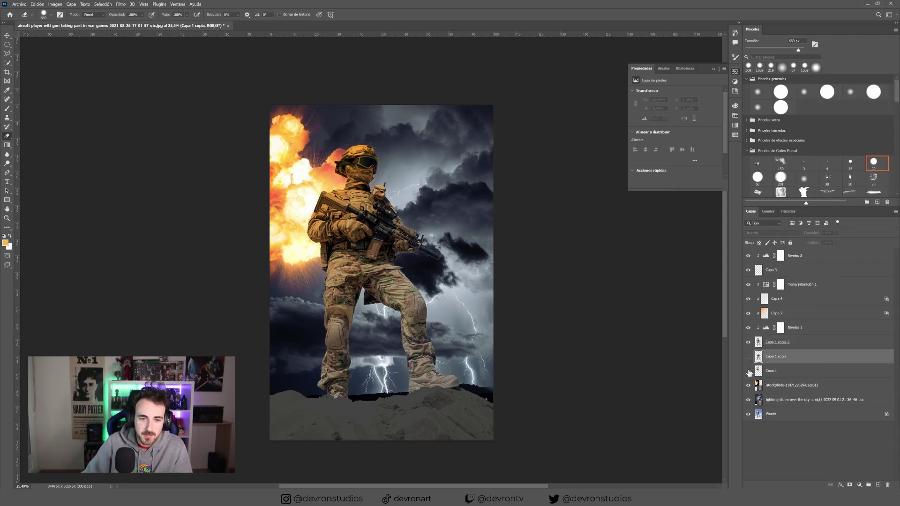
left_click(747, 356)
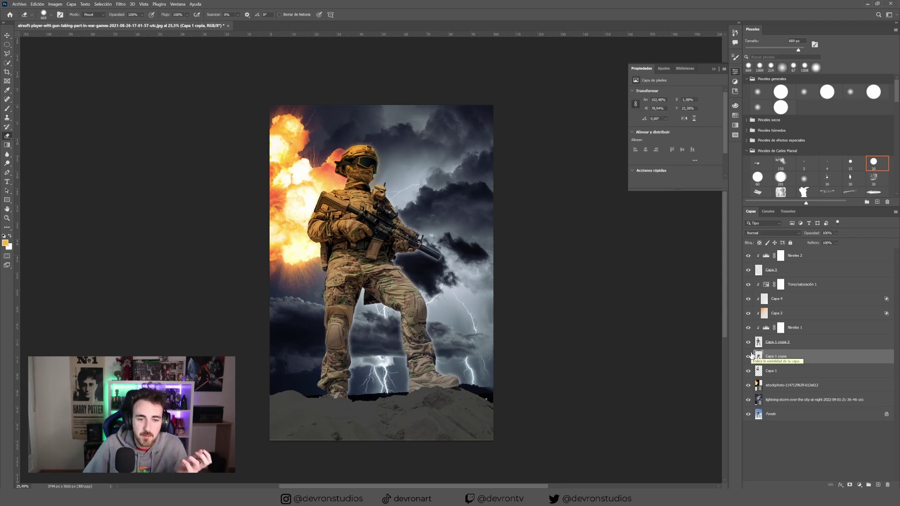
Step: Place OpticsPlus_Dust_Particles_03 at the top of the stack, enlarge it to cover the canvas, and set its blend mode to Trama
left_click(780, 256)
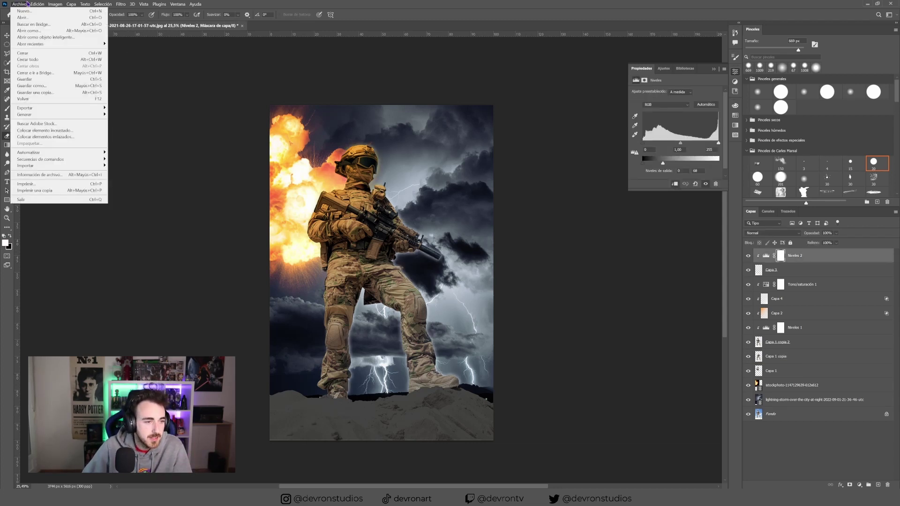
key("ctrl+t")
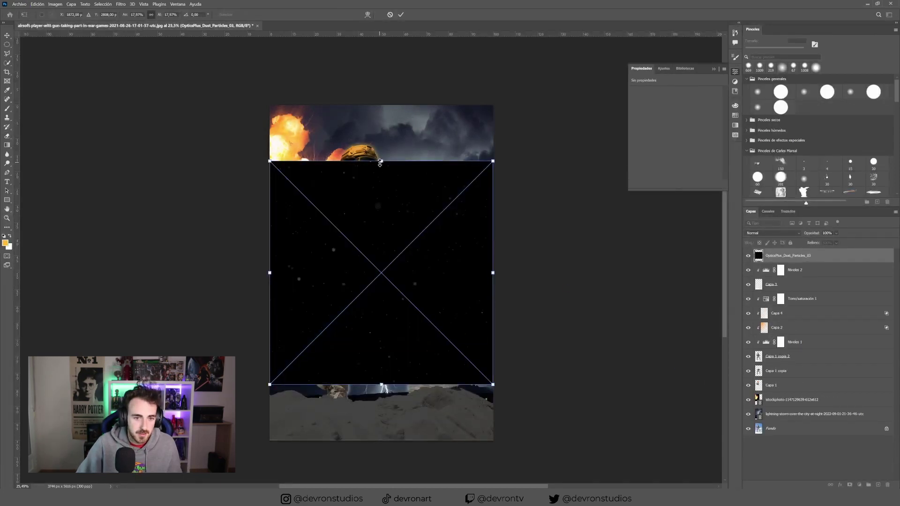
left_click_drag(379, 163, 382, 88)
left_click(401, 14)
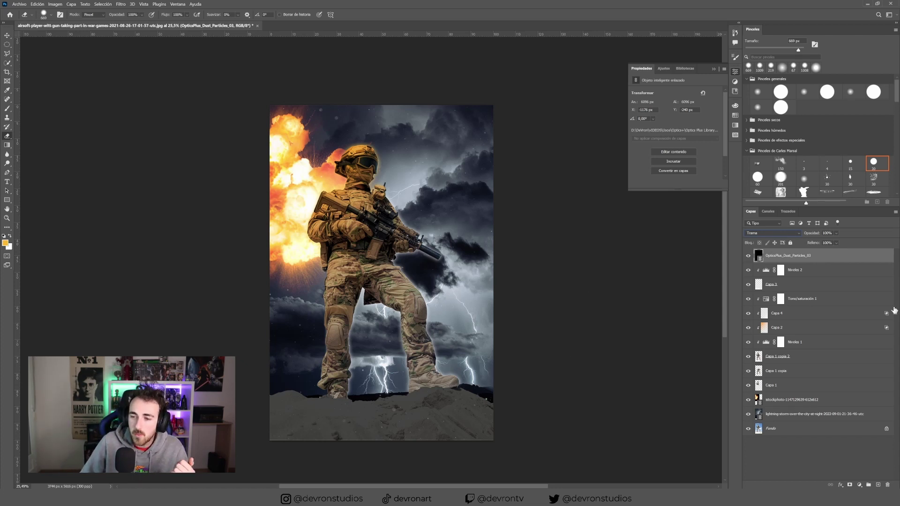
Step: Duplicate every layer above Fondo and merge the copies into a single layer on top of the stack
left_click(823, 414, "shift")
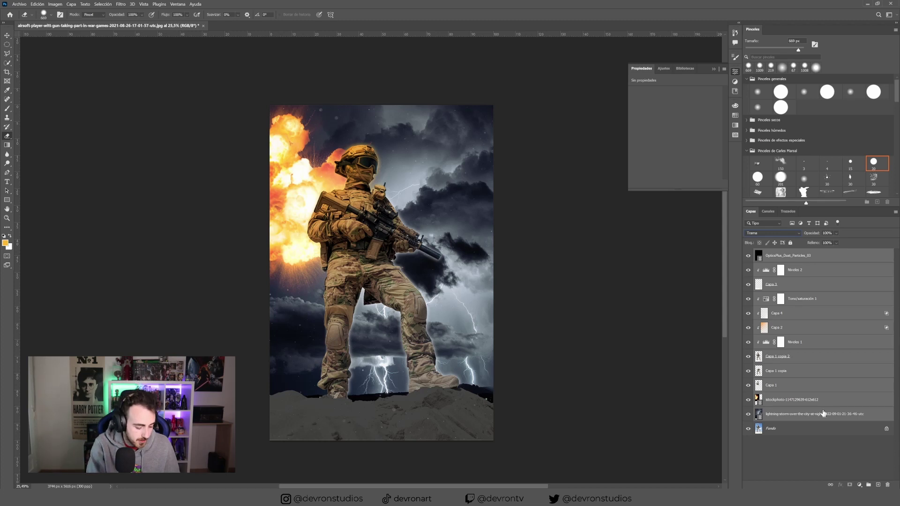
key("ctrl+j")
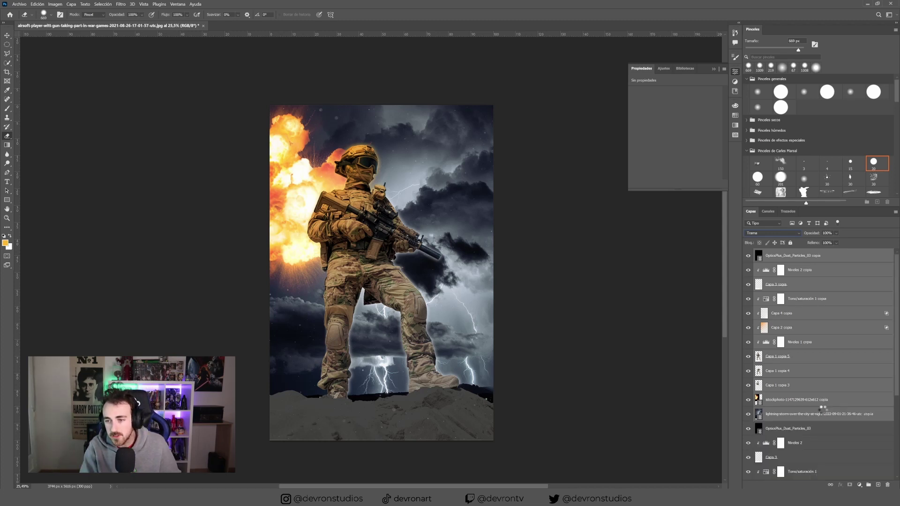
key("ctrl+e")
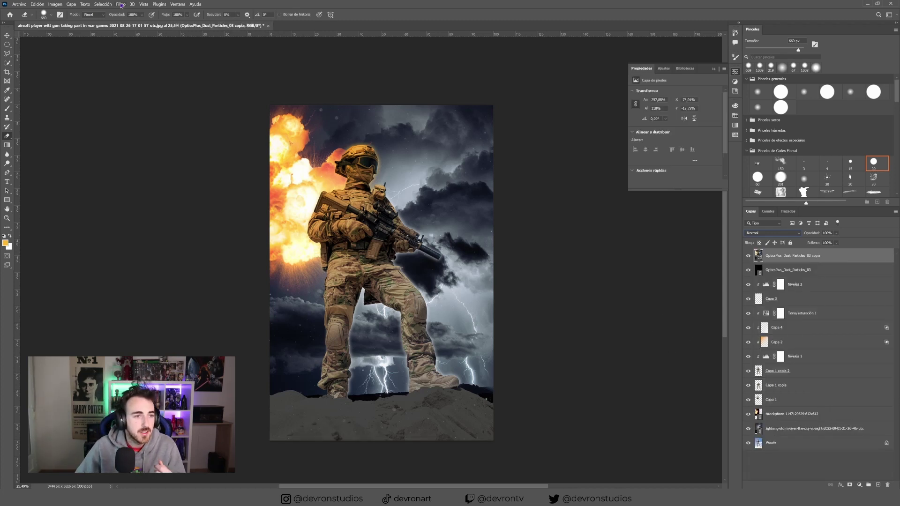
left_click(120, 4)
left_click(140, 53)
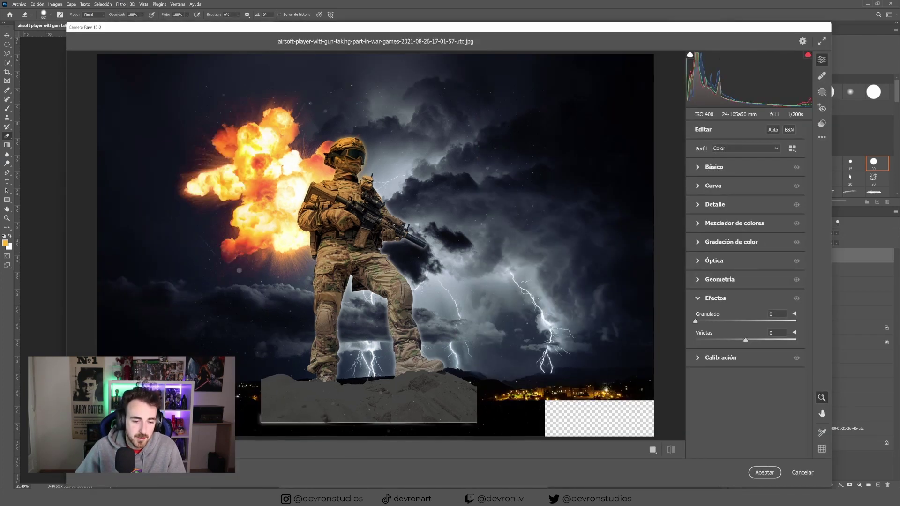
left_click(802, 472)
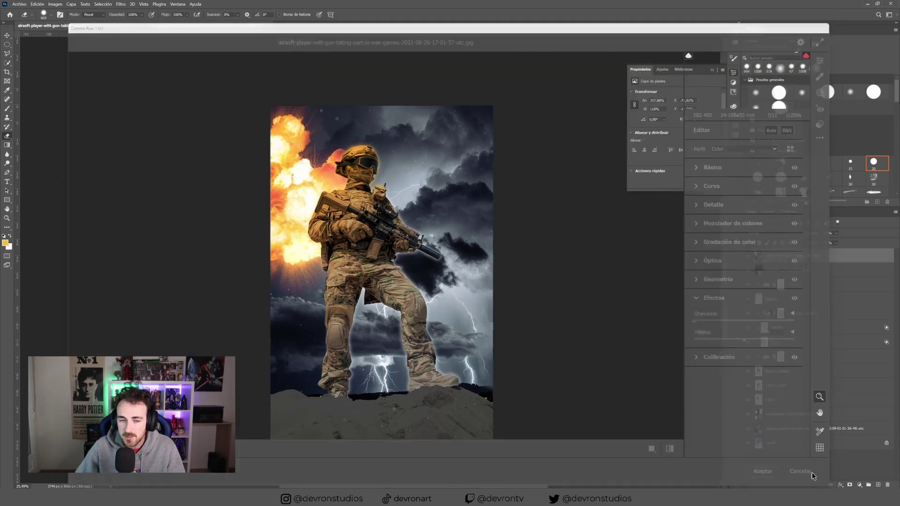
Step: Crop the document to its current canvas bounds so the merged layer's pixels outside the frame are deleted
left_click(8, 72)
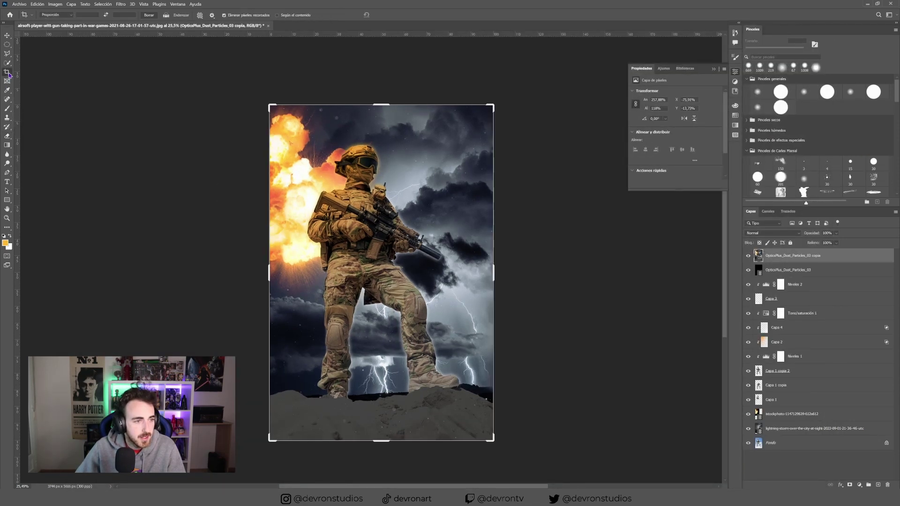
key("Return")
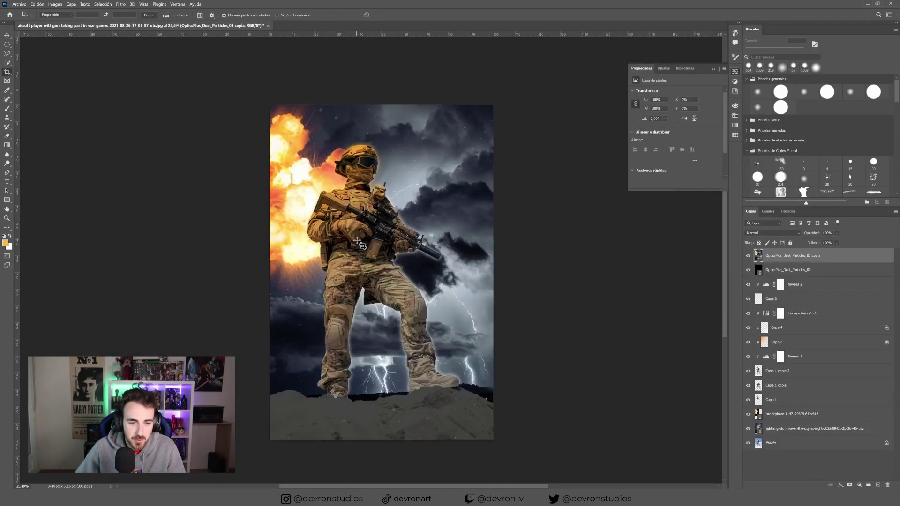
Step: In Camera Raw, set the merged layer's Temperatura -14, Matiz +10, Exposición -0,65, Contraste +21, Iluminaciones -36, Blancos -27 and Negros +35
key("ctrl+shift+a")
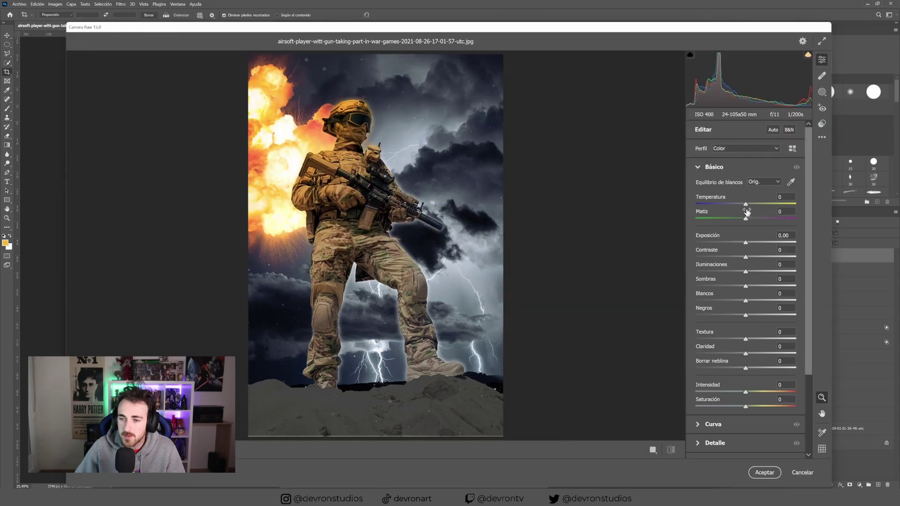
left_click_drag(745, 204, 758, 262)
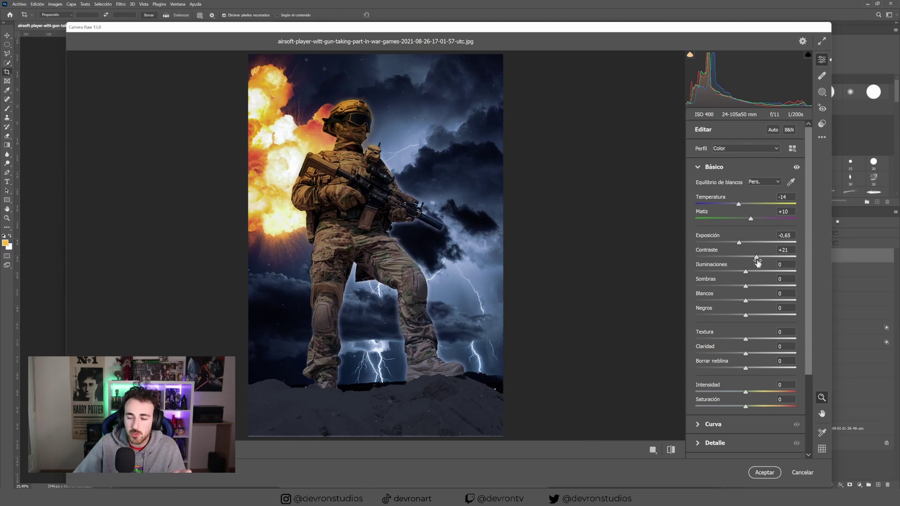
left_click_drag(745, 272, 728, 273)
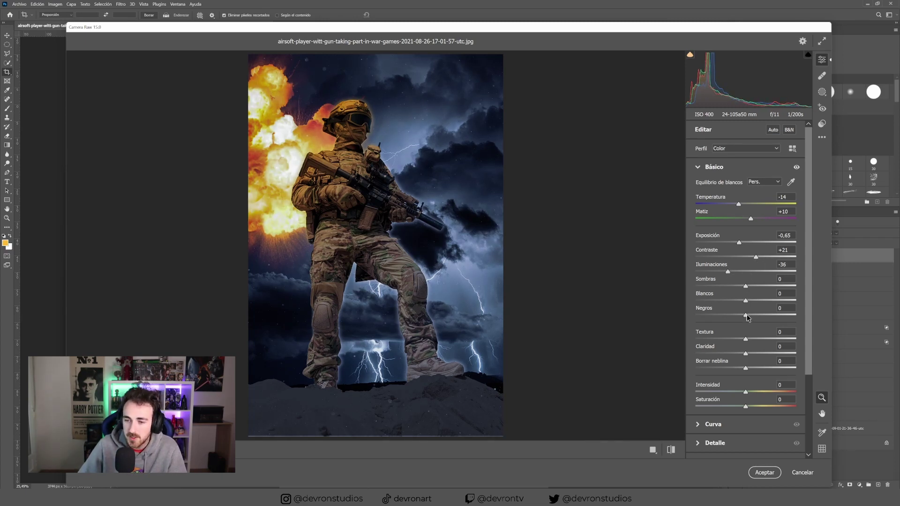
left_click_drag(746, 316, 762, 315)
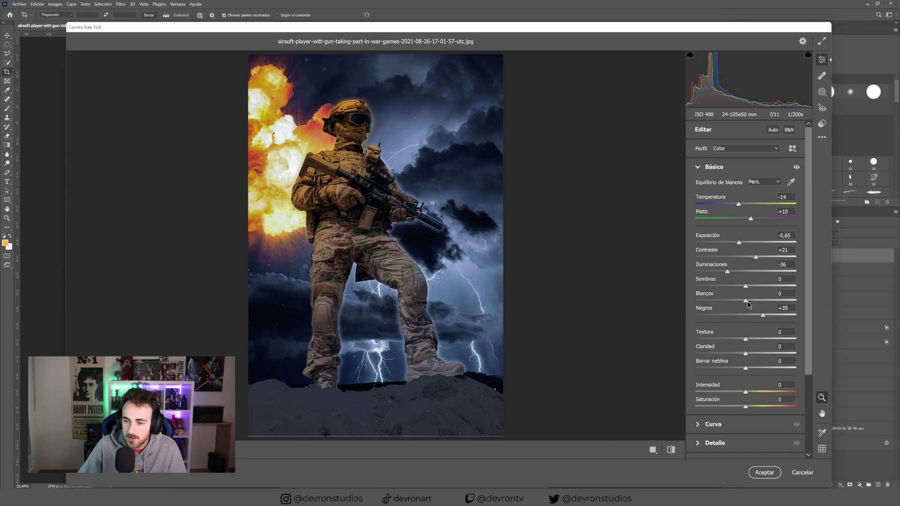
left_click_drag(745, 301, 731, 301)
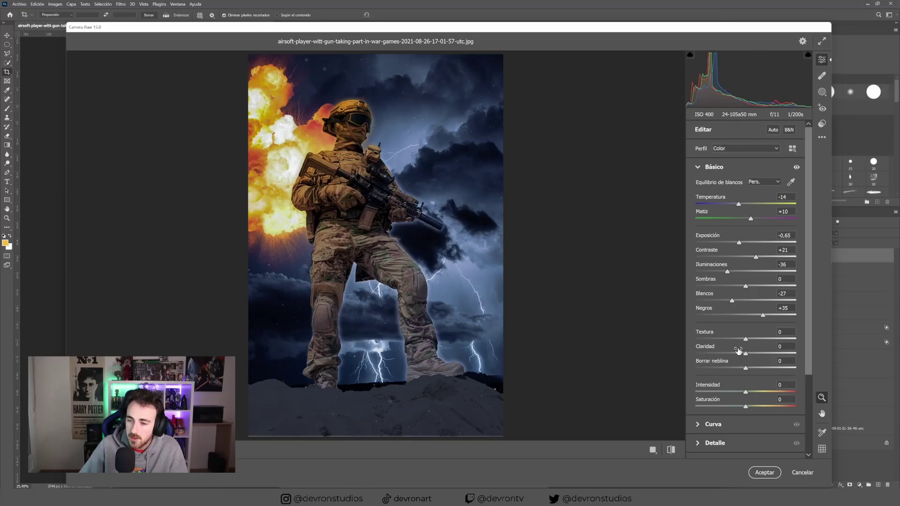
Step: Increase Textura, set Granulado to 5 and Viñetas to -25, apply the Camera Raw filter, and compare the merged layer hidden and shown
left_click_drag(745, 340, 811, 345)
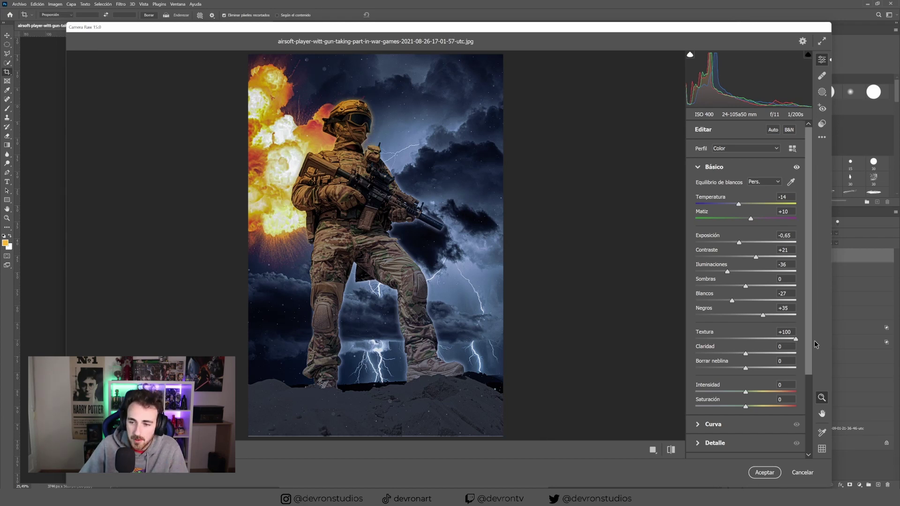
left_click_drag(815, 344, 751, 353)
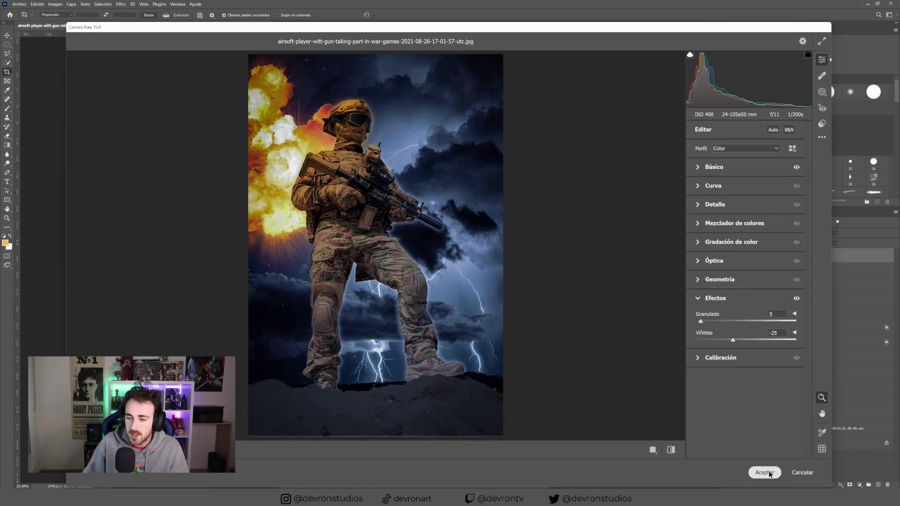
left_click(764, 472)
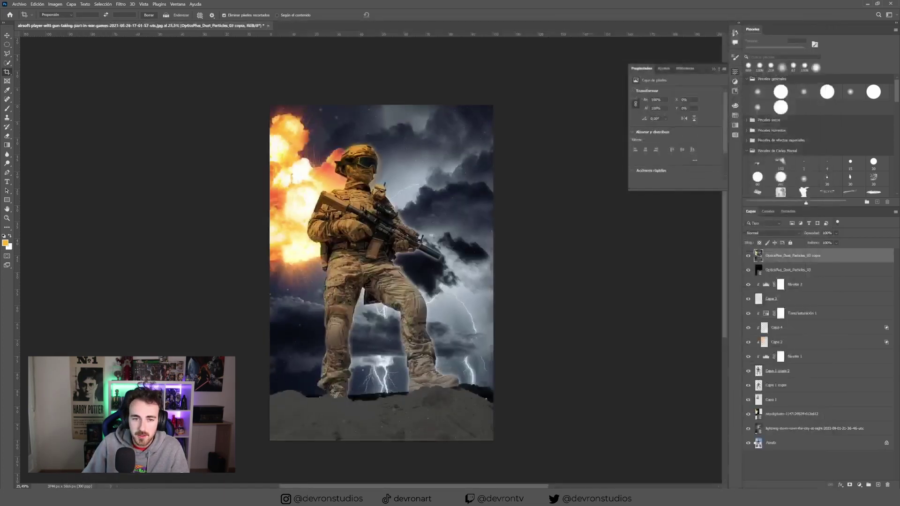
left_click(747, 256)
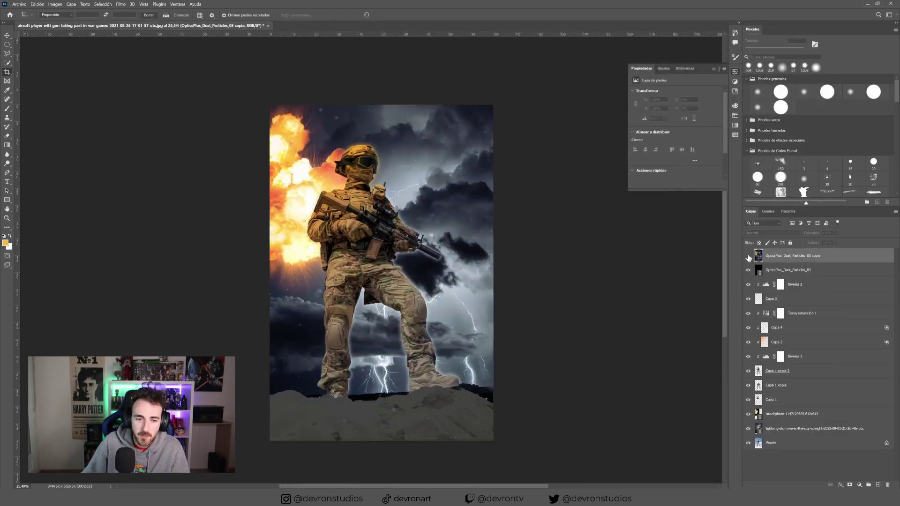
left_click(747, 257)
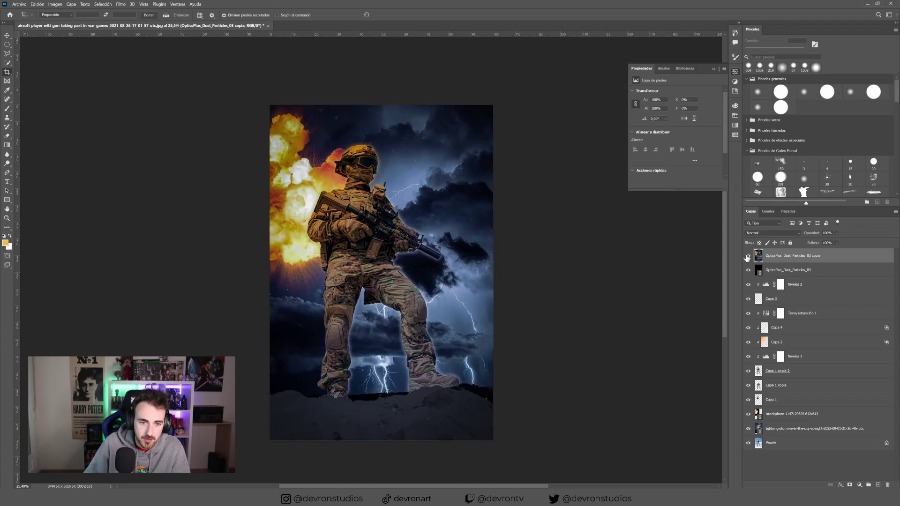